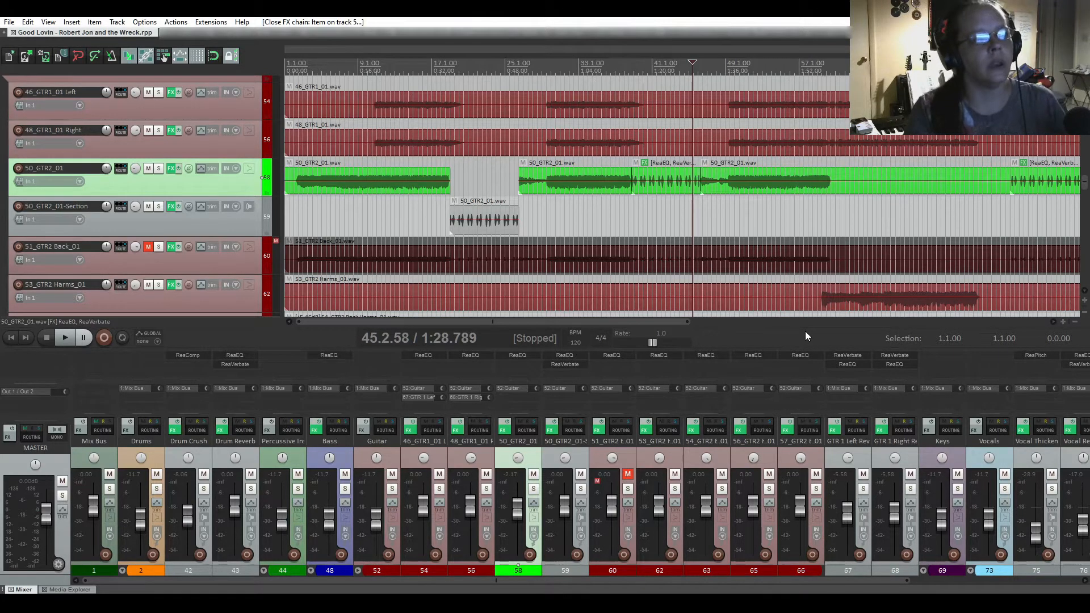
- Remove ReaEQ from the effects chain of the 50_GTR2_01 item around bar 41, keeping ReaVerbate, and close the chain
click(660, 191)
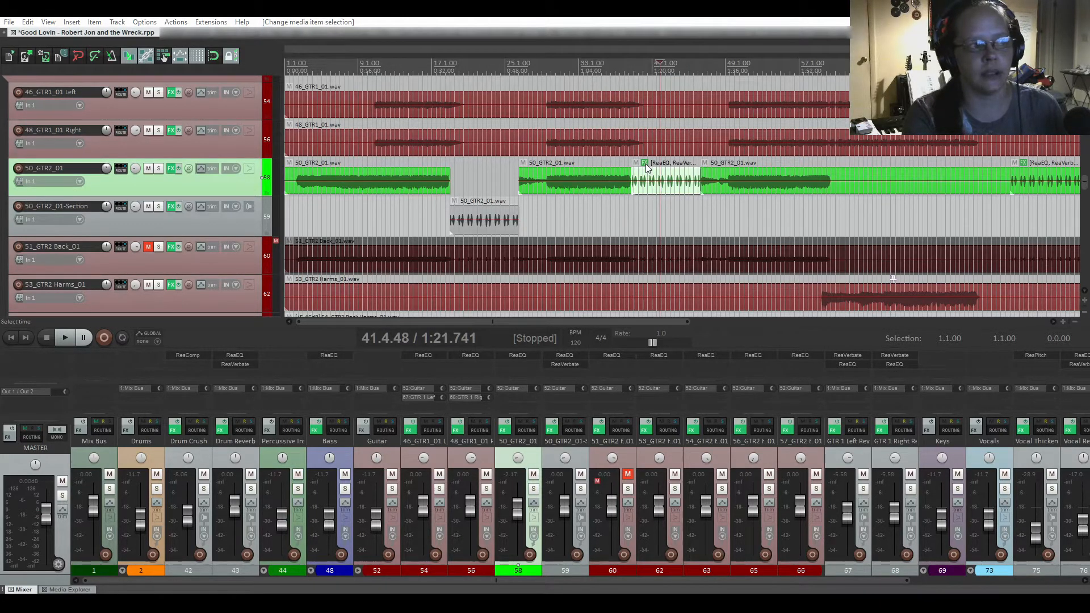
click(645, 164)
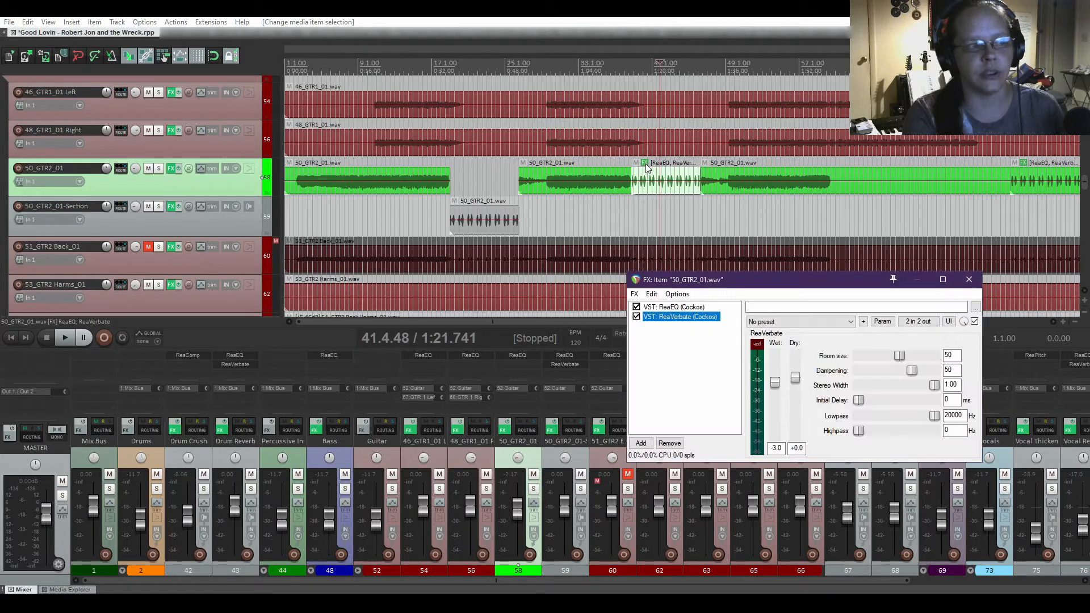
click(677, 307)
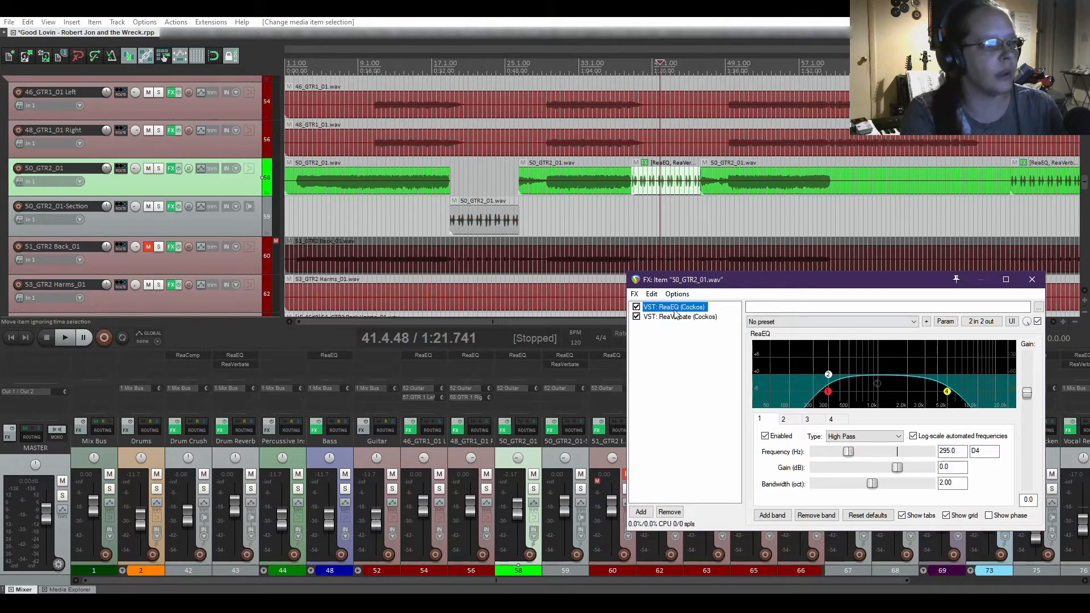
click(668, 513)
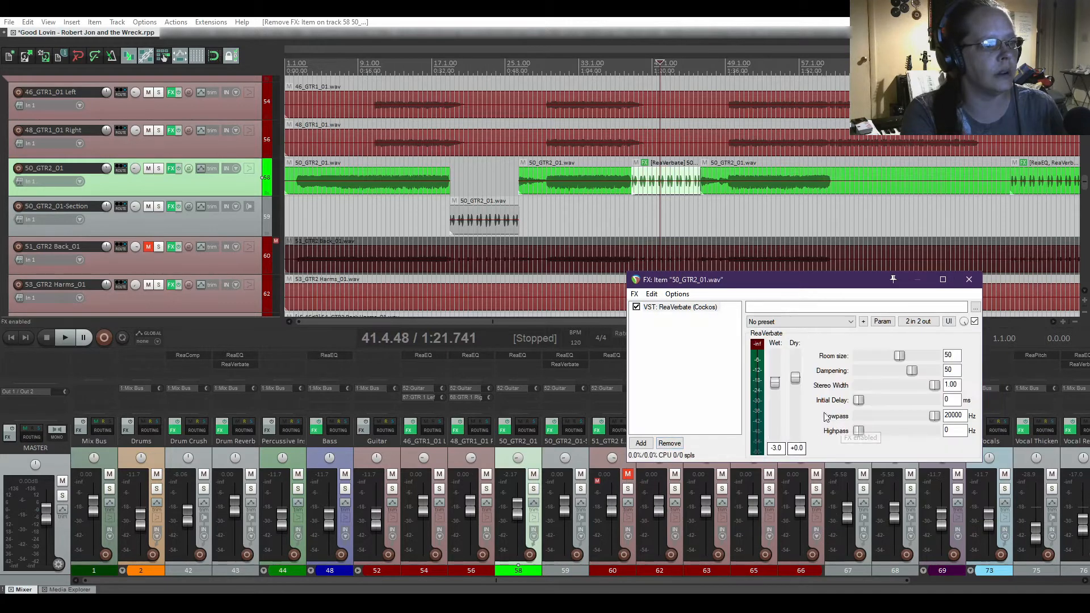
click(968, 280)
- Remove ReaEQ from the effects chain of the 50_GTR2_01 item around bar 81, keeping ReaVerbate, and close the chain
drag(597, 322, 763, 326)
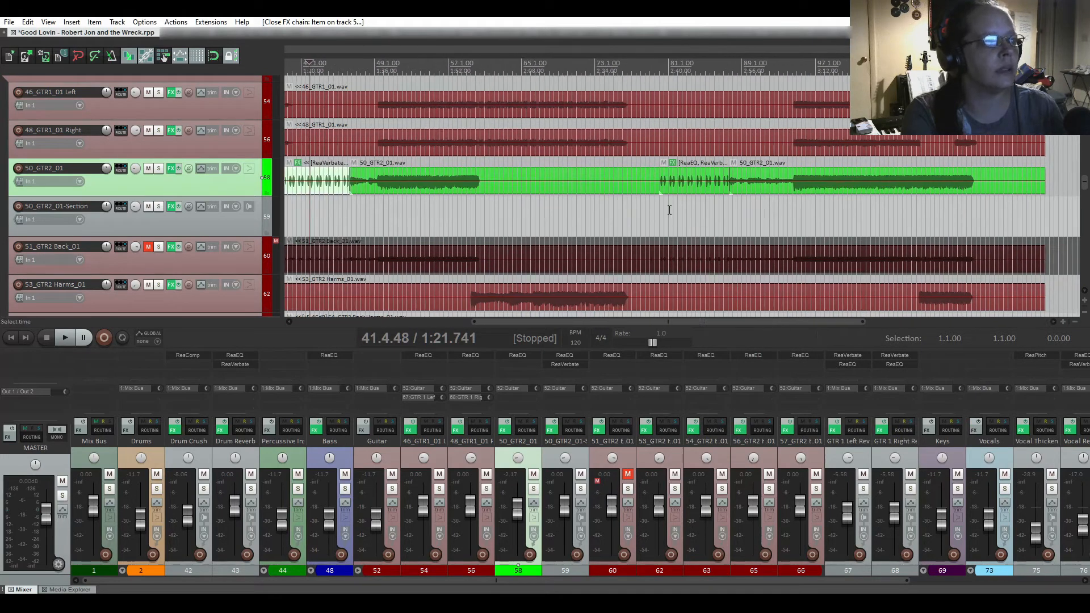
click(672, 162)
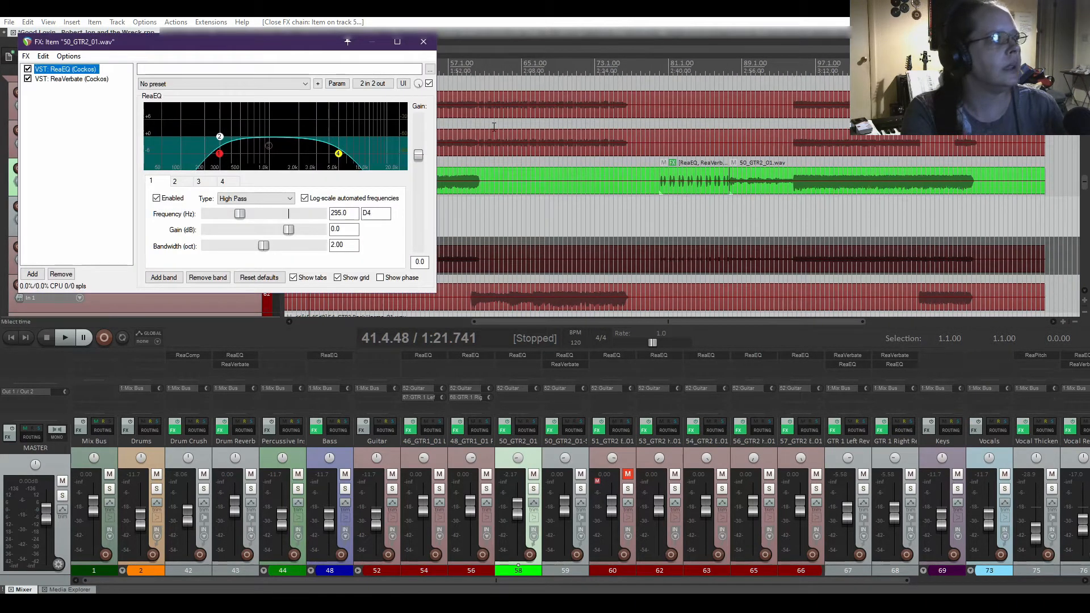
drag(151, 41, 570, 204)
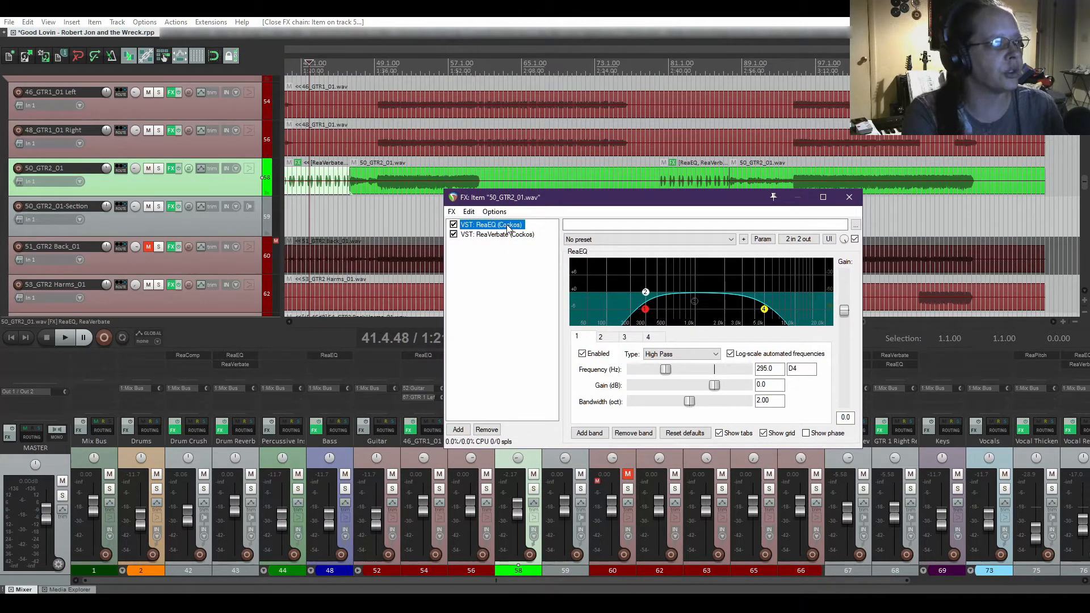
click(490, 427)
key(Delete)
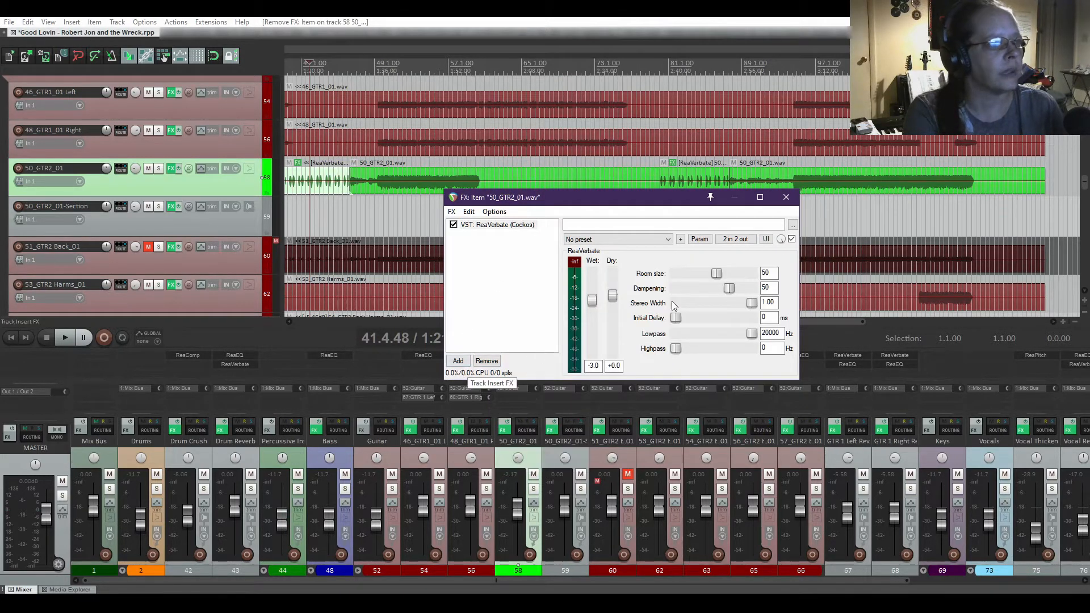
click(787, 198)
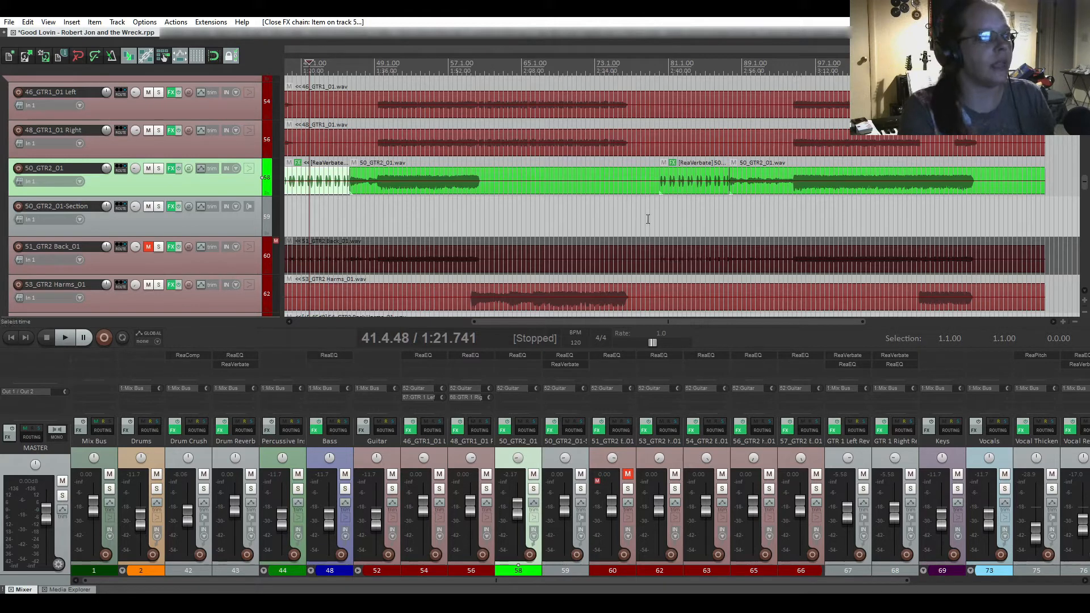
- Audition the 58_Keys 2_01.L track on its own from just after bar 10, and unsolo it
drag(713, 320, 478, 321)
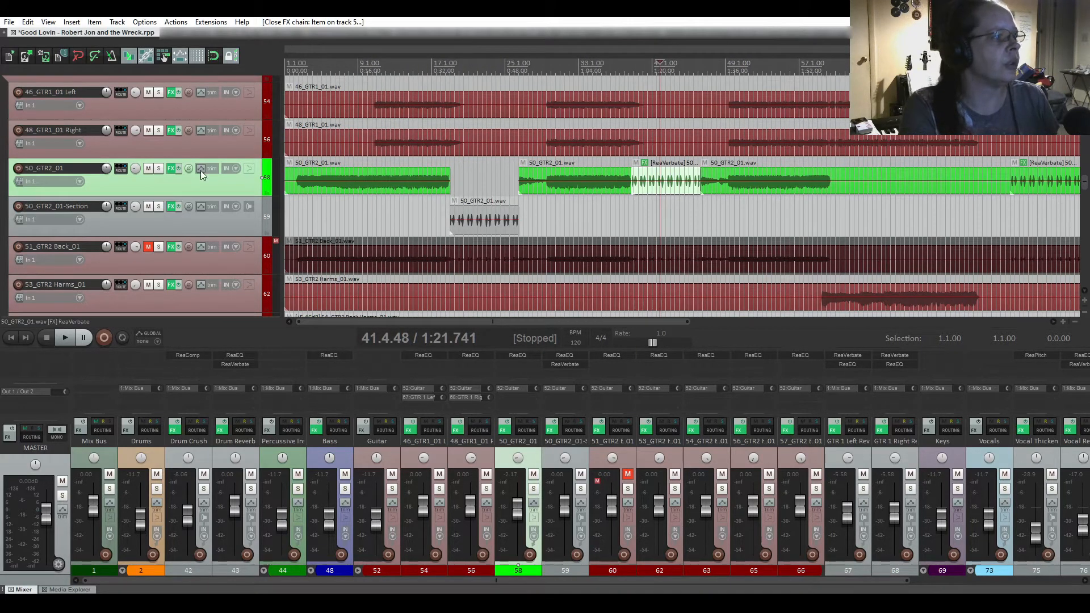
scroll(122, 165, down, 8)
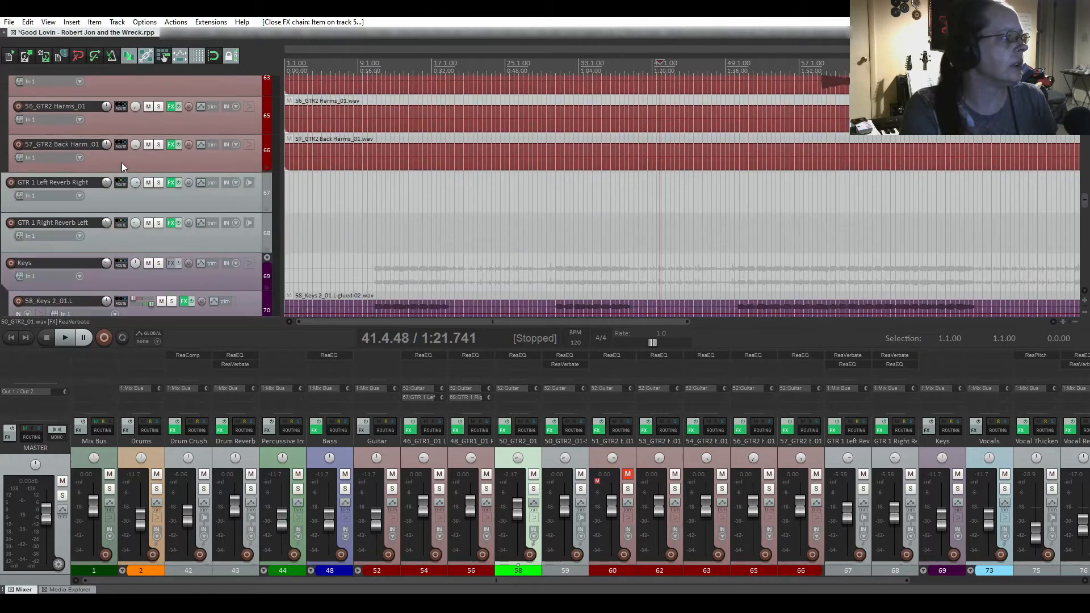
scroll(122, 166, down, 2)
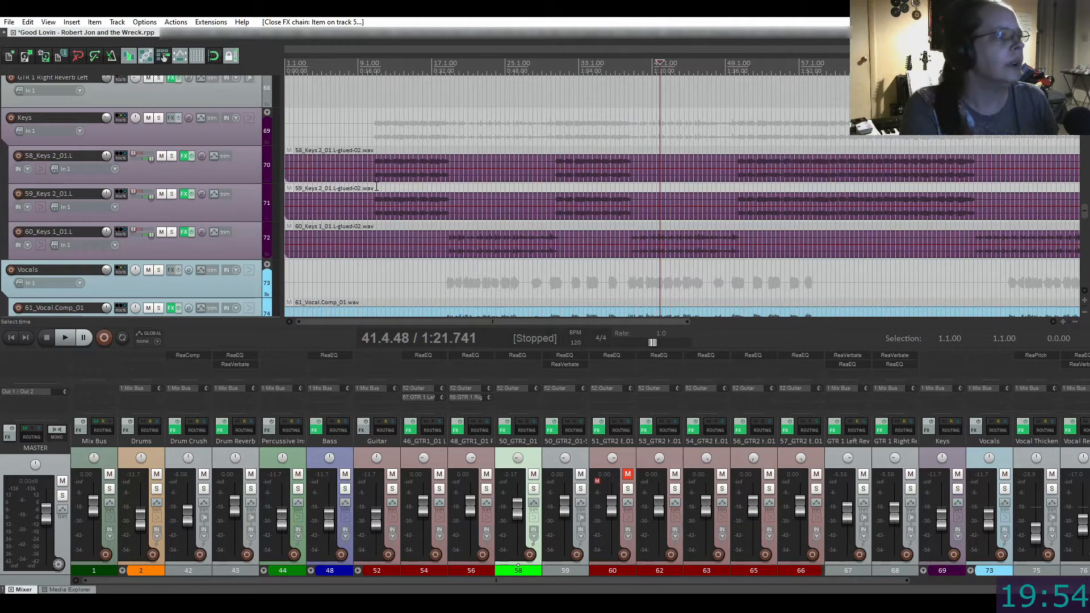
click(371, 155)
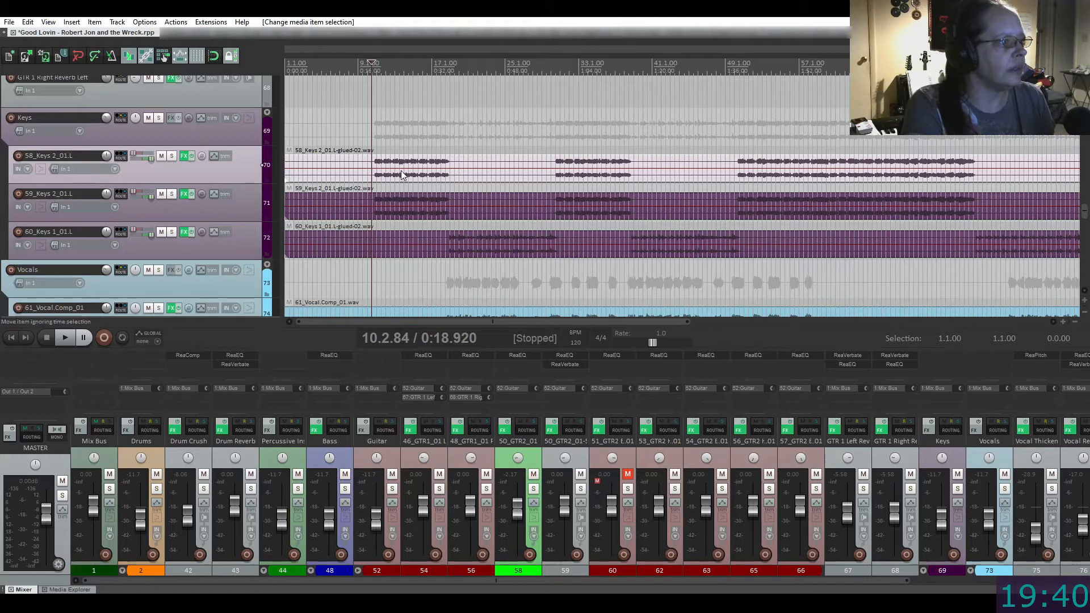
click(172, 156)
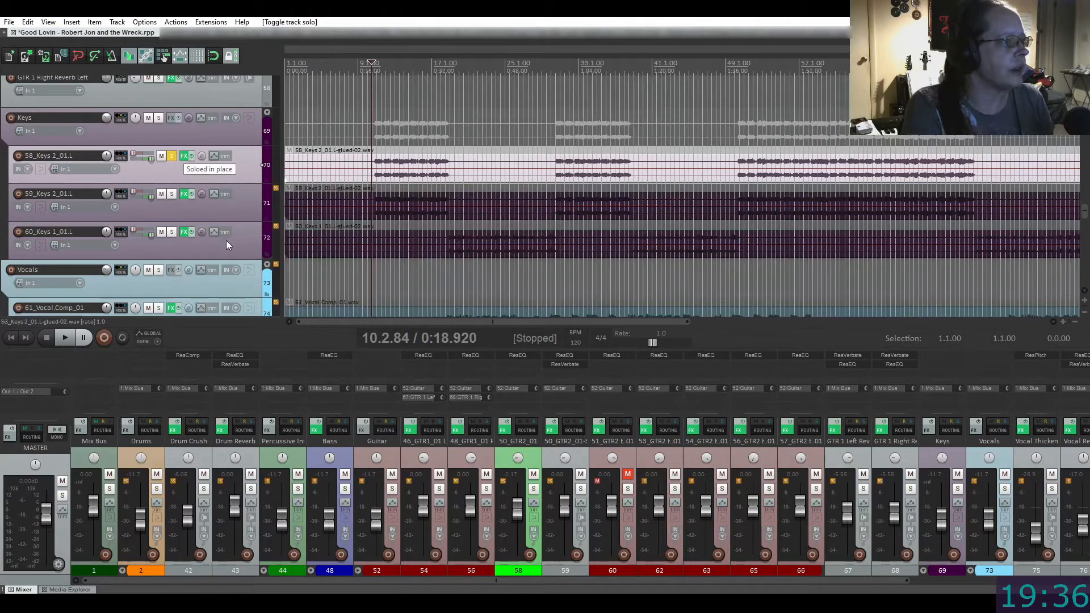
click(66, 339)
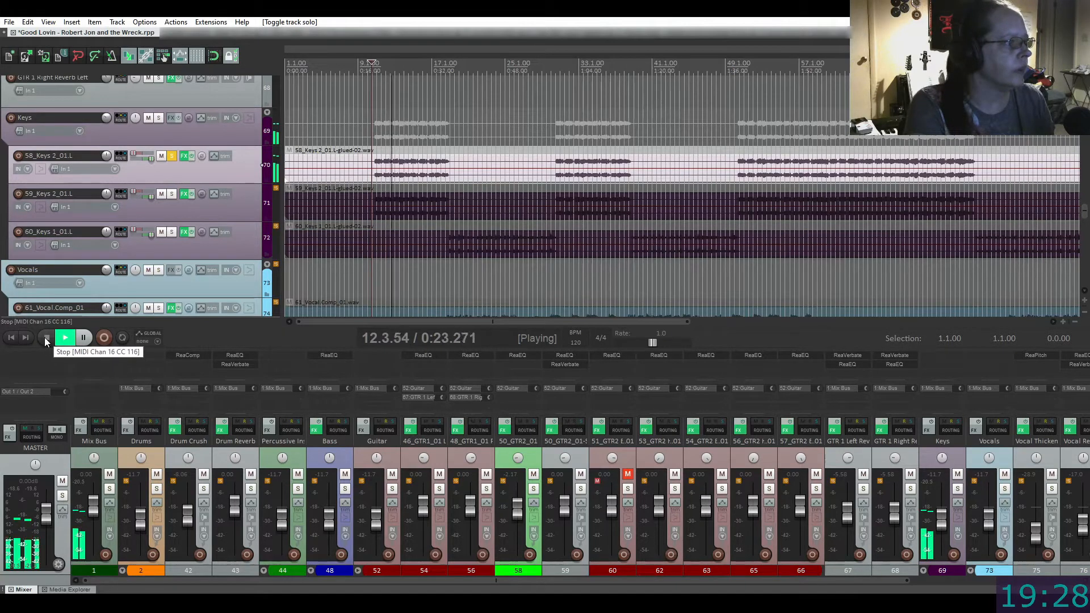
click(45, 338)
click(172, 156)
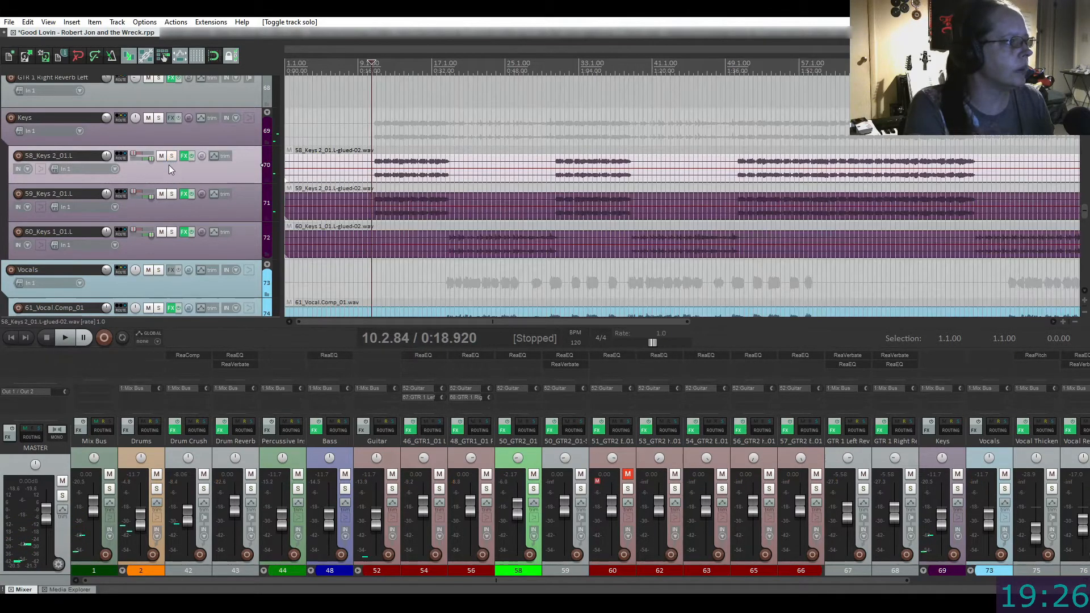
- Audition the 59_Keys 2_01.L track soloed over the same passage, and unsolo it
click(171, 194)
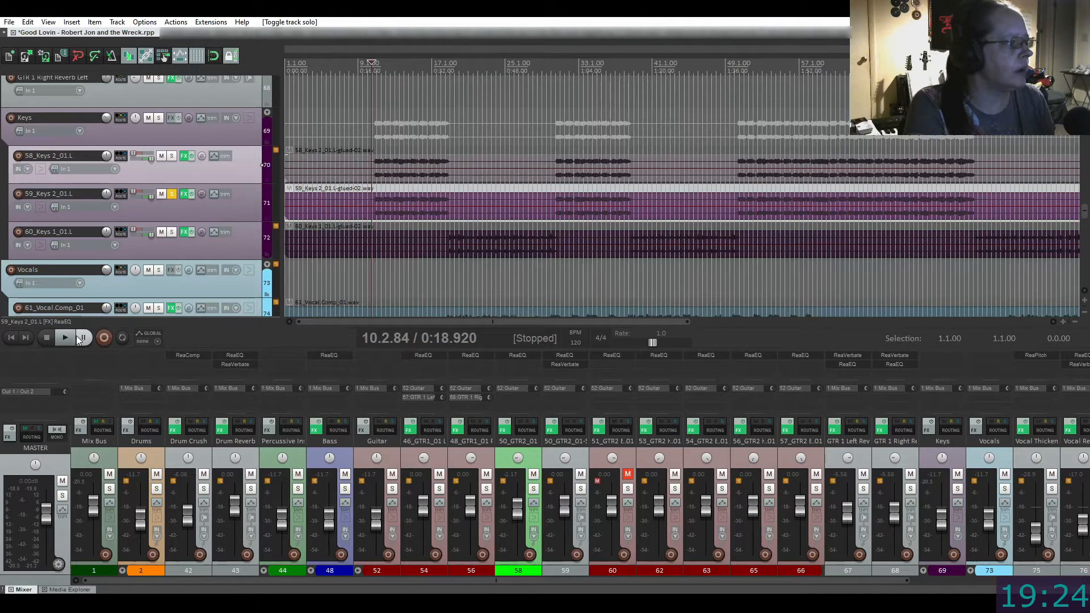
click(63, 339)
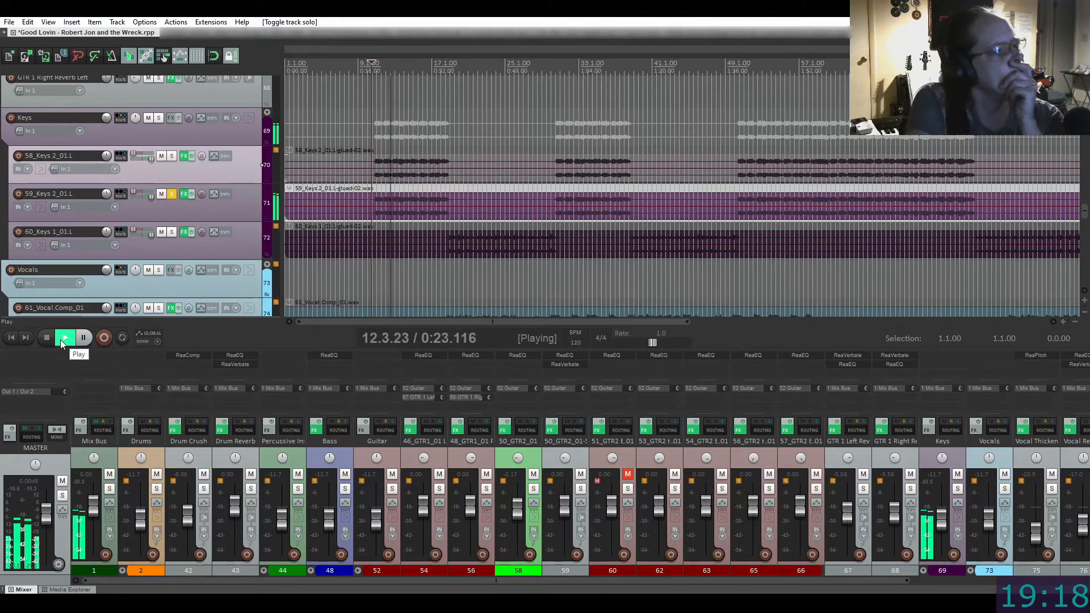
click(46, 340)
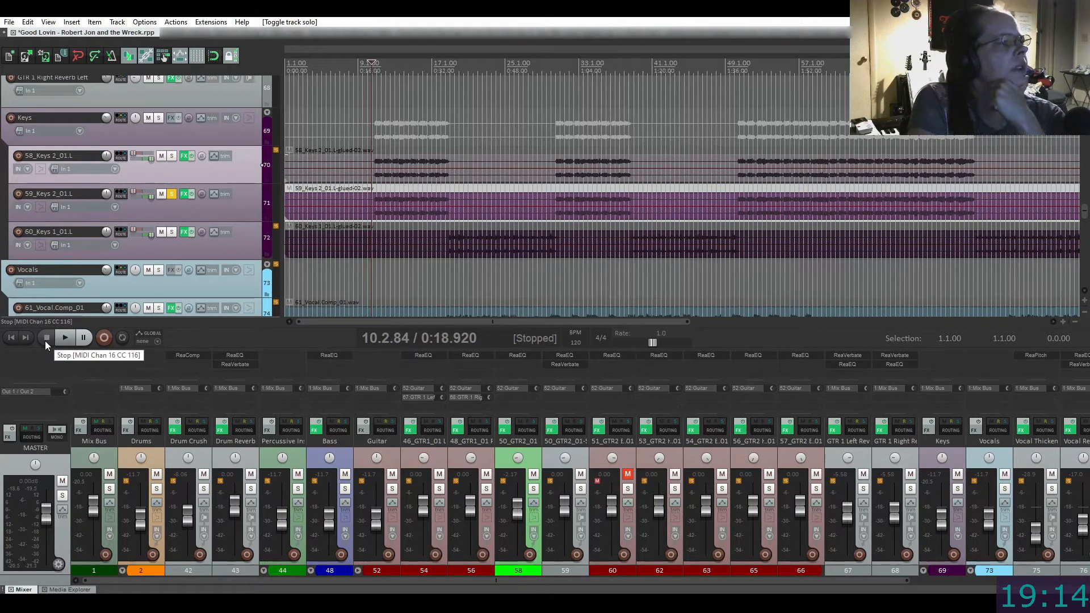
click(169, 196)
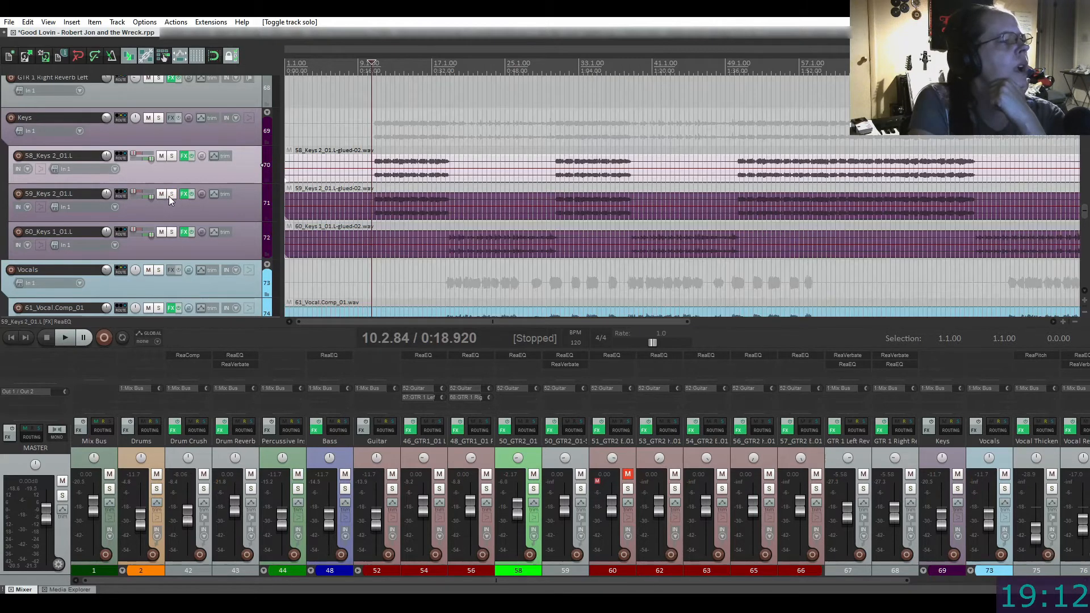
- Compare the 58_Keys 2_01.L and 59_Keys 2_01.L waveforms up close and mute the 59_Keys 2_01.L track
scroll(373, 209, up, 6)
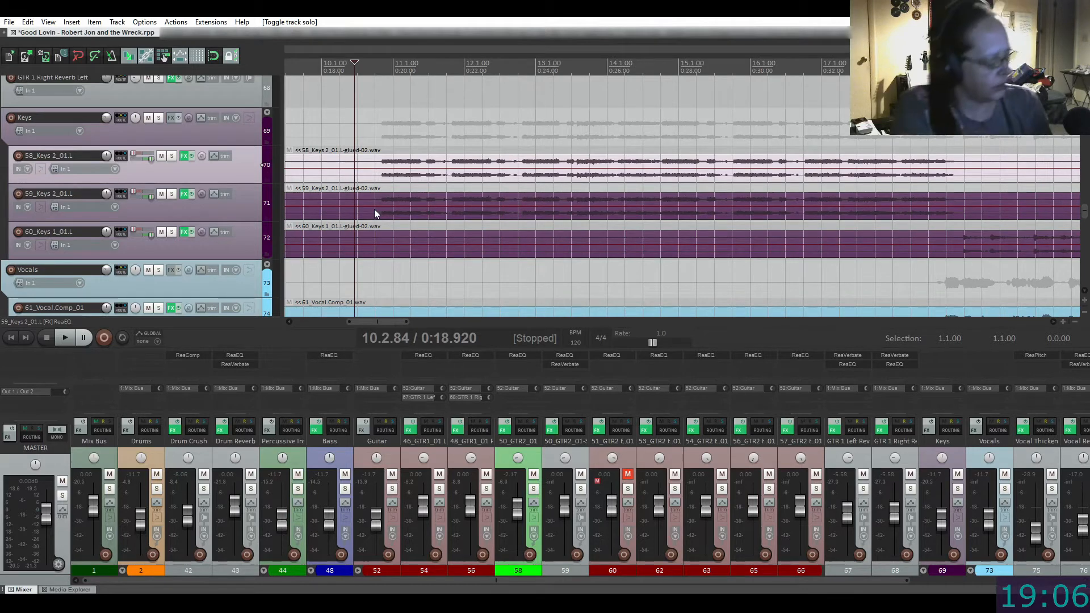
ctrl+click(373, 209)
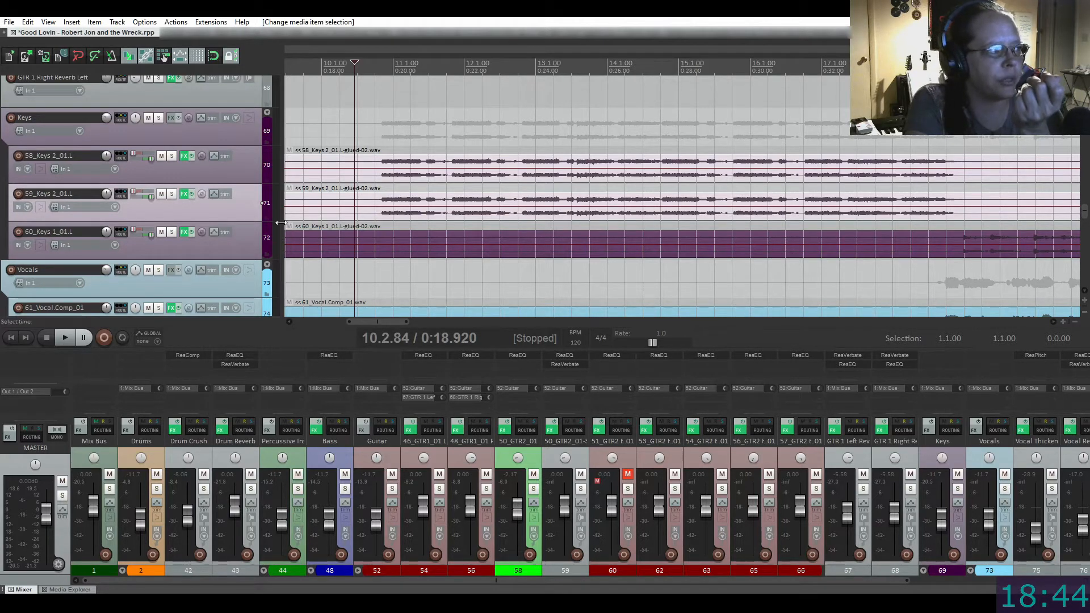
click(226, 168)
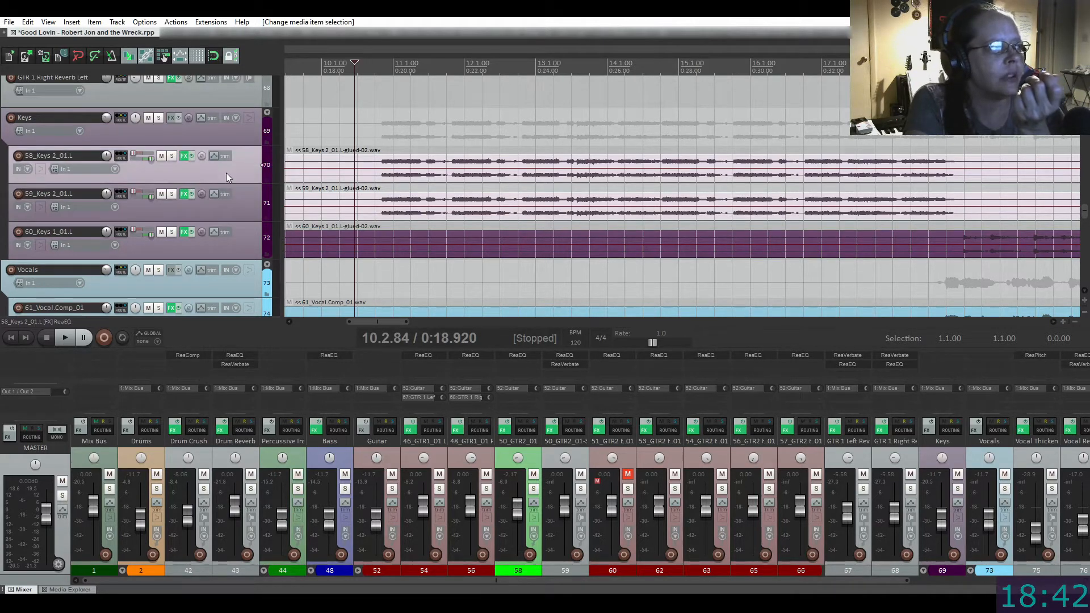
click(229, 213)
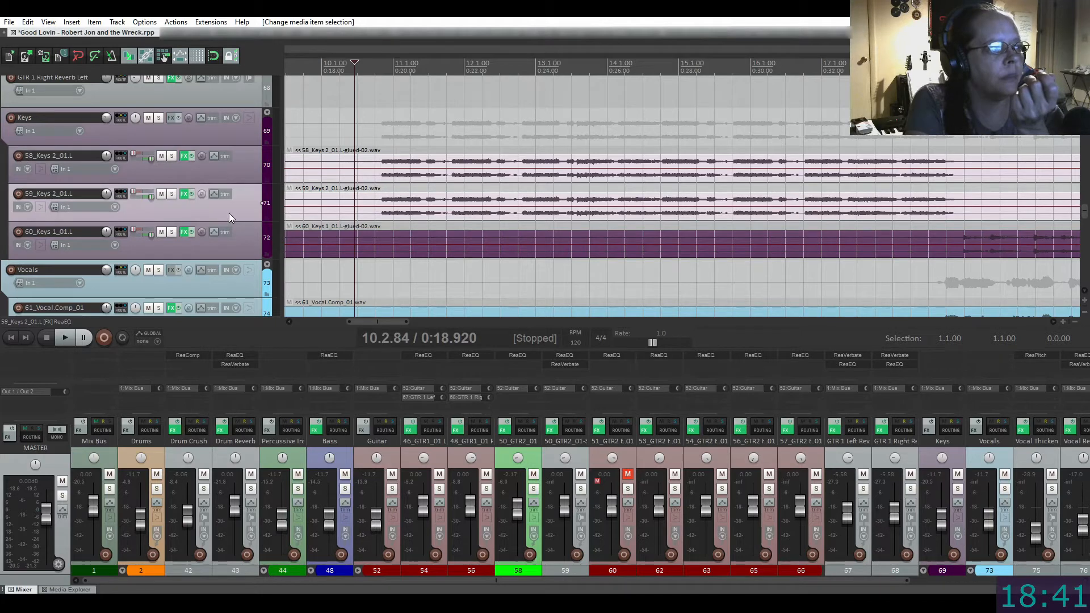
click(162, 194)
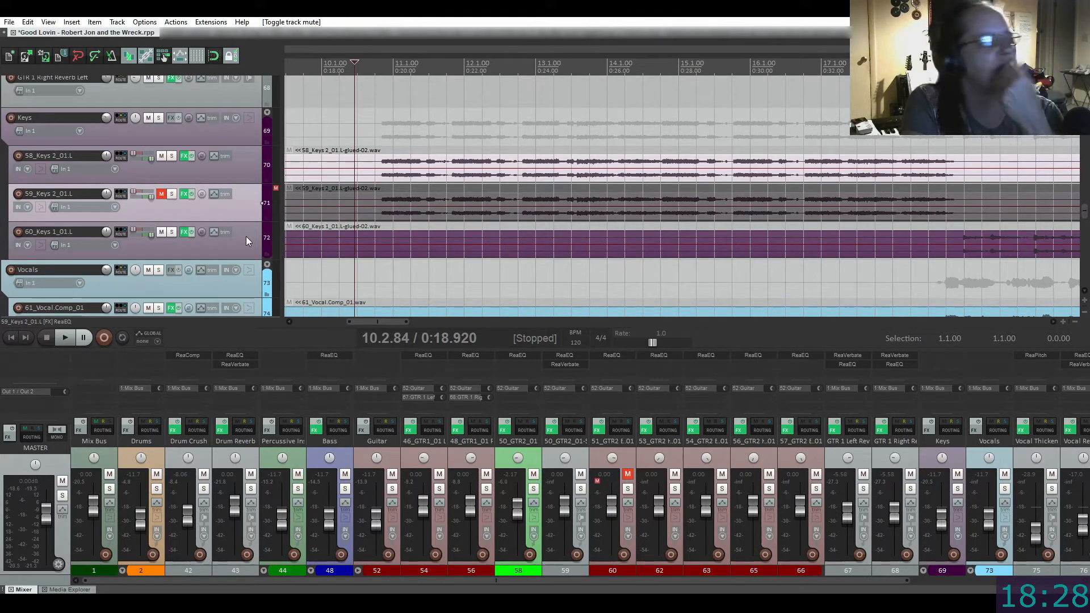
- Audition the 60_Keys 1_01.L track soloed from where its part starts near bar 18, and unsolo it
scroll(532, 167, down, 4)
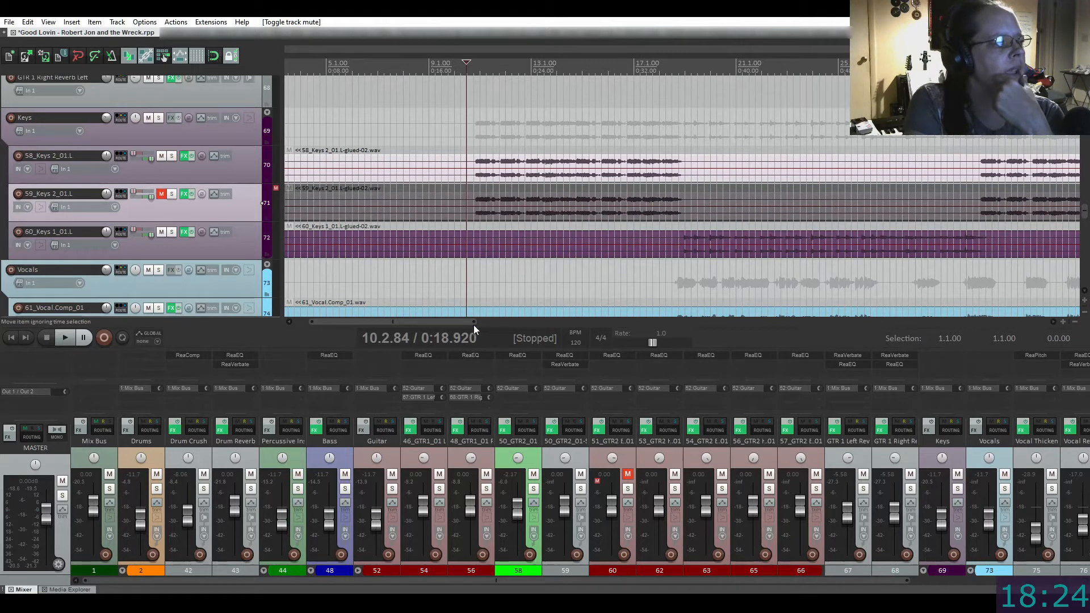
drag(458, 320, 480, 321)
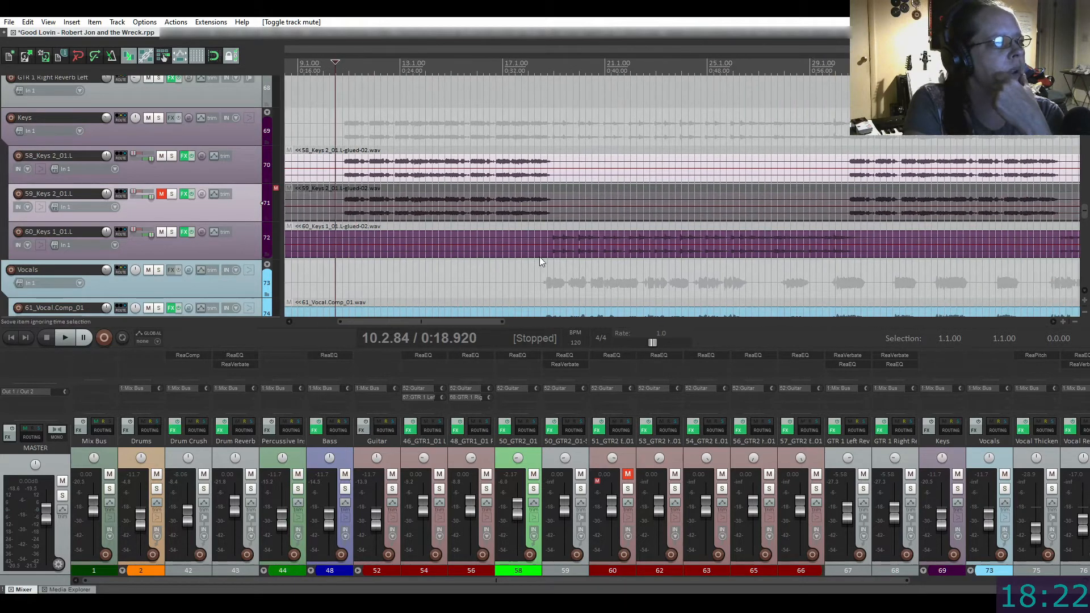
click(551, 229)
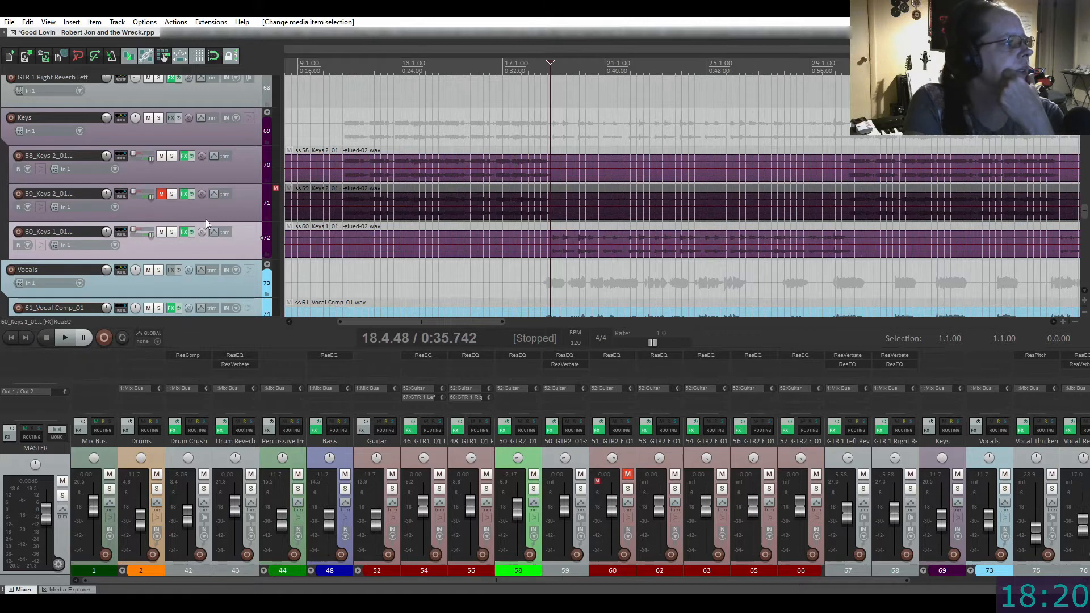
click(171, 232)
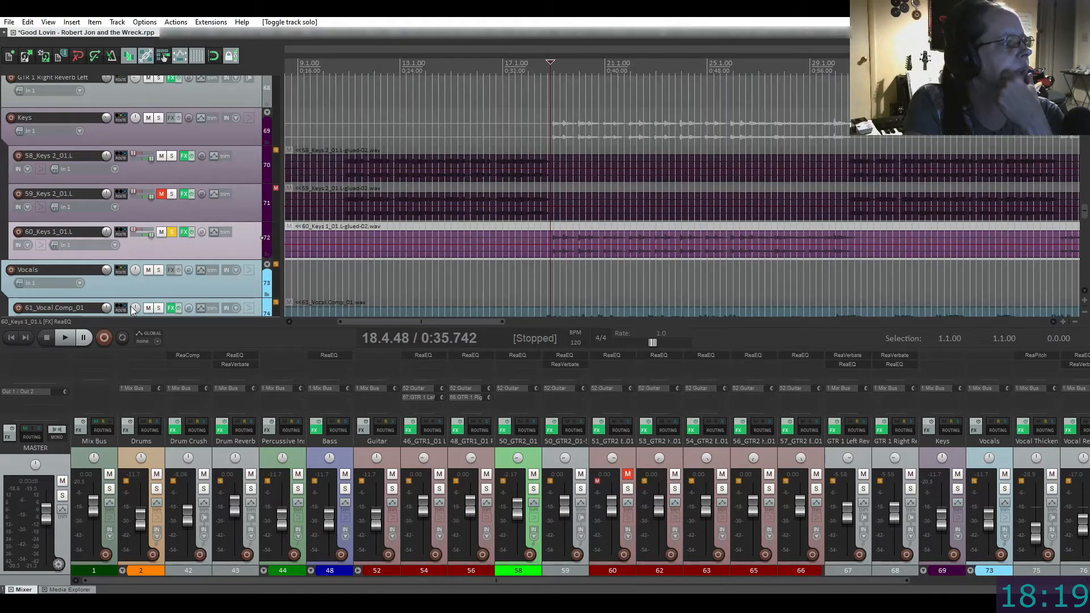
click(63, 340)
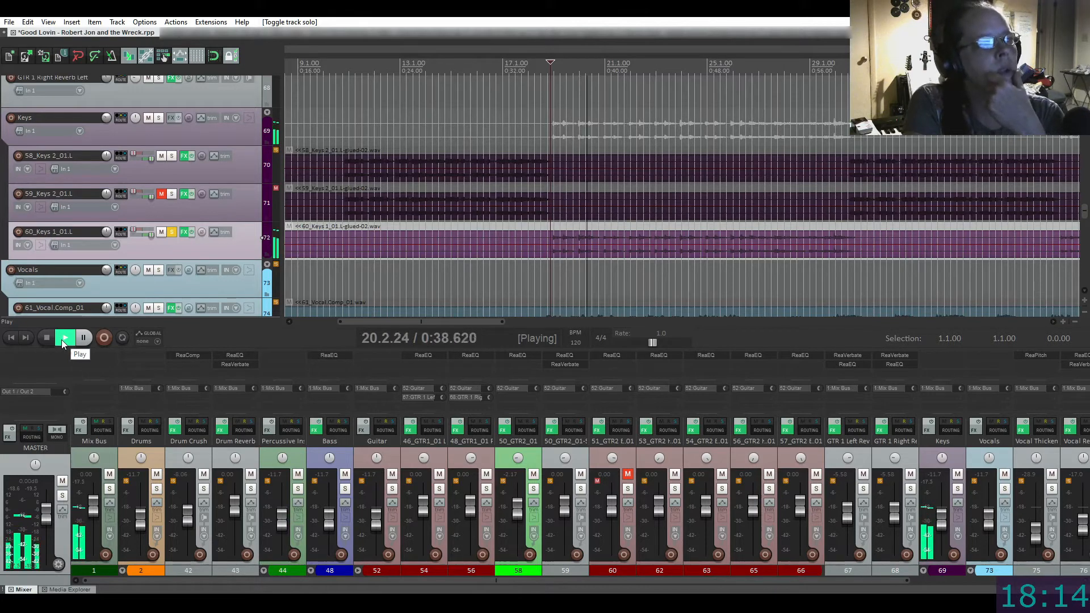
click(45, 339)
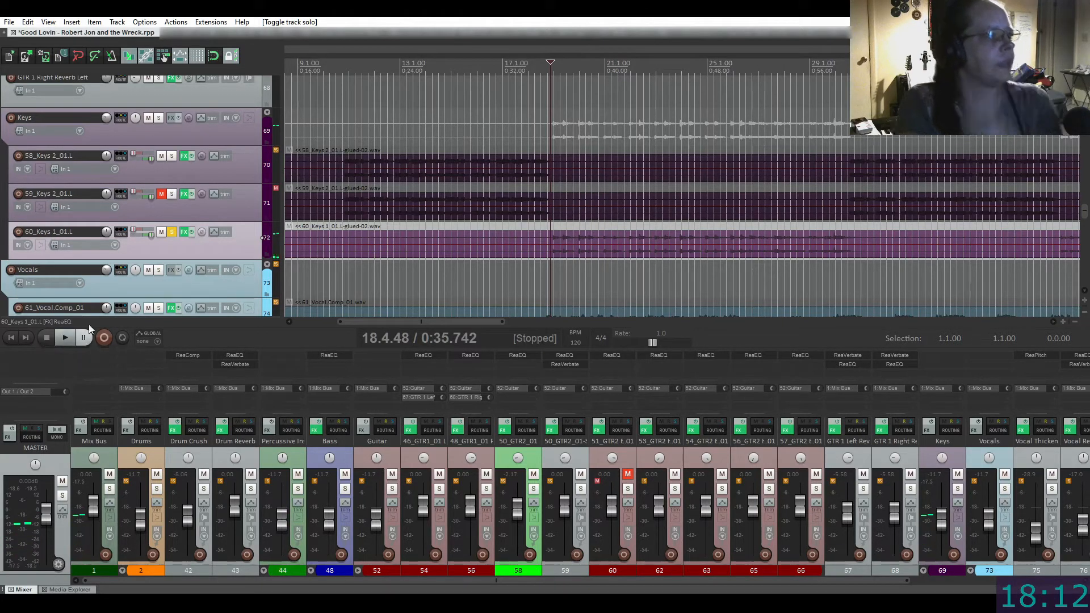
click(172, 232)
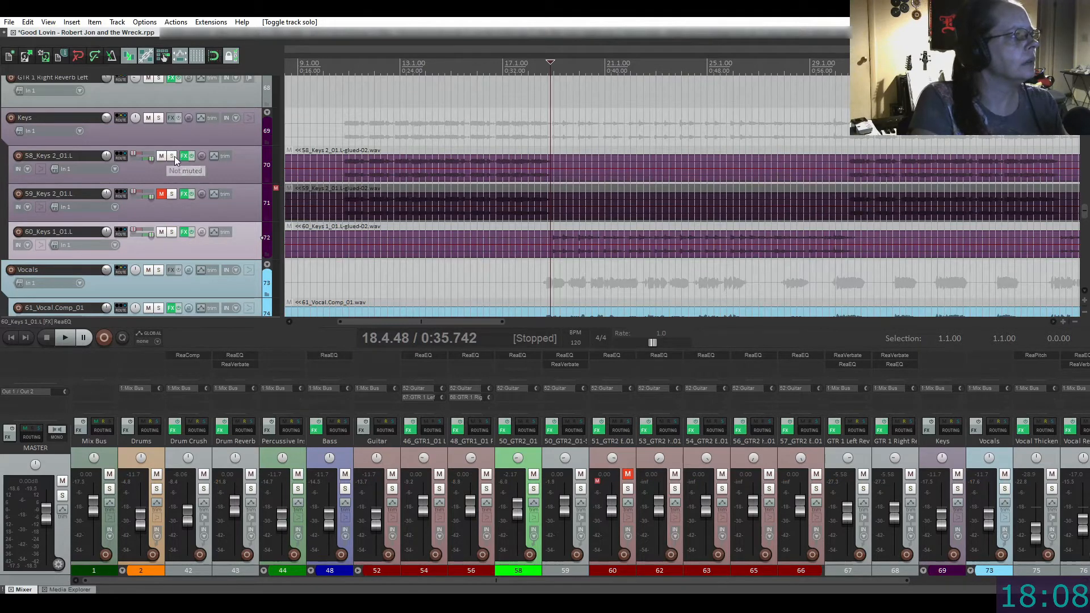
- Play the full mix from just before the keys enter near bar 10 and stop after the section
click(340, 153)
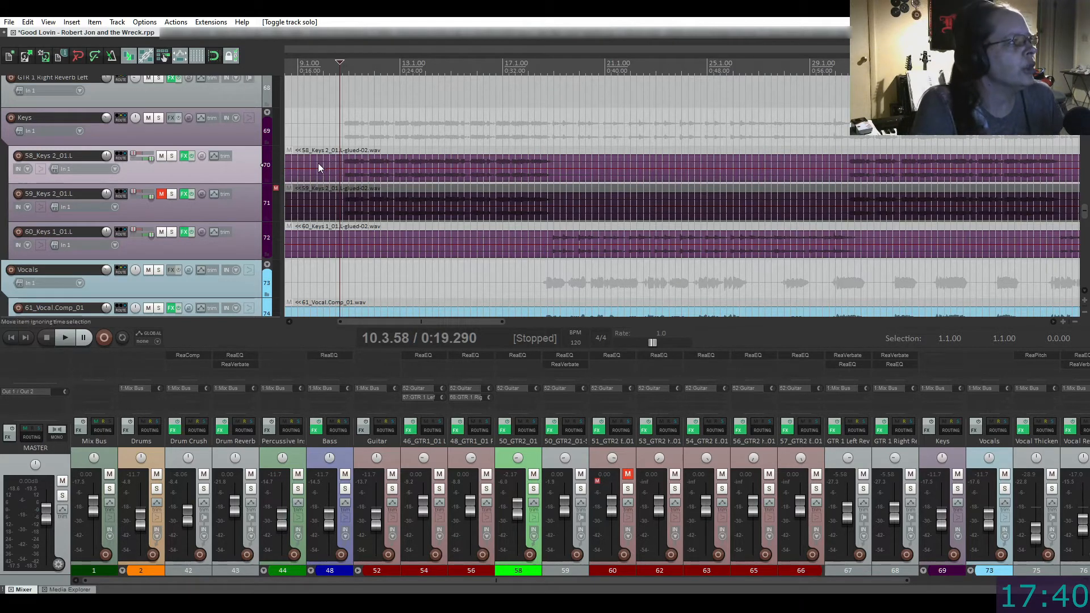
click(66, 338)
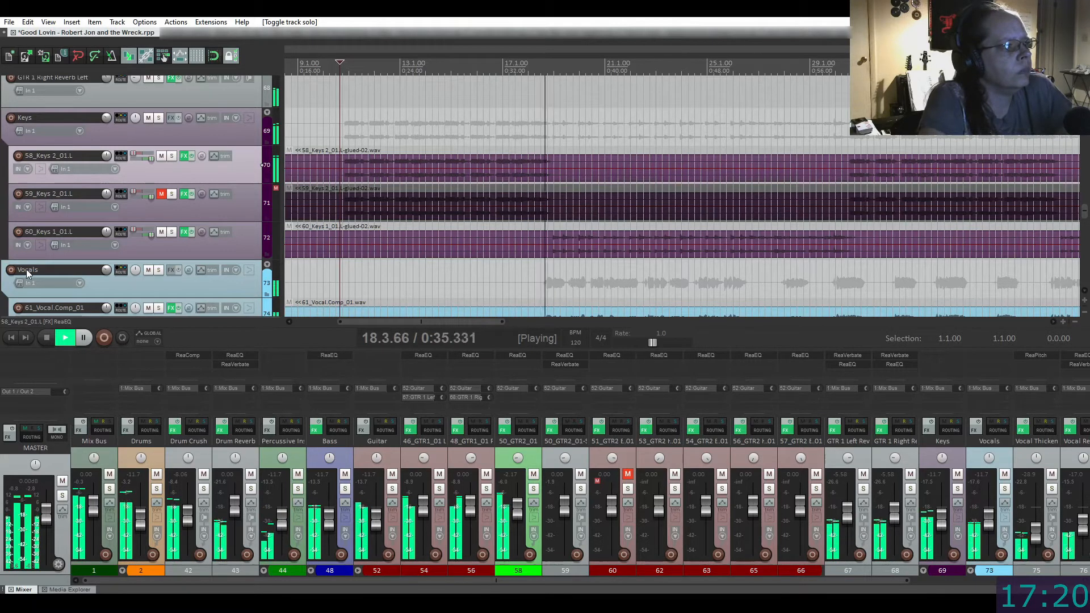
click(45, 339)
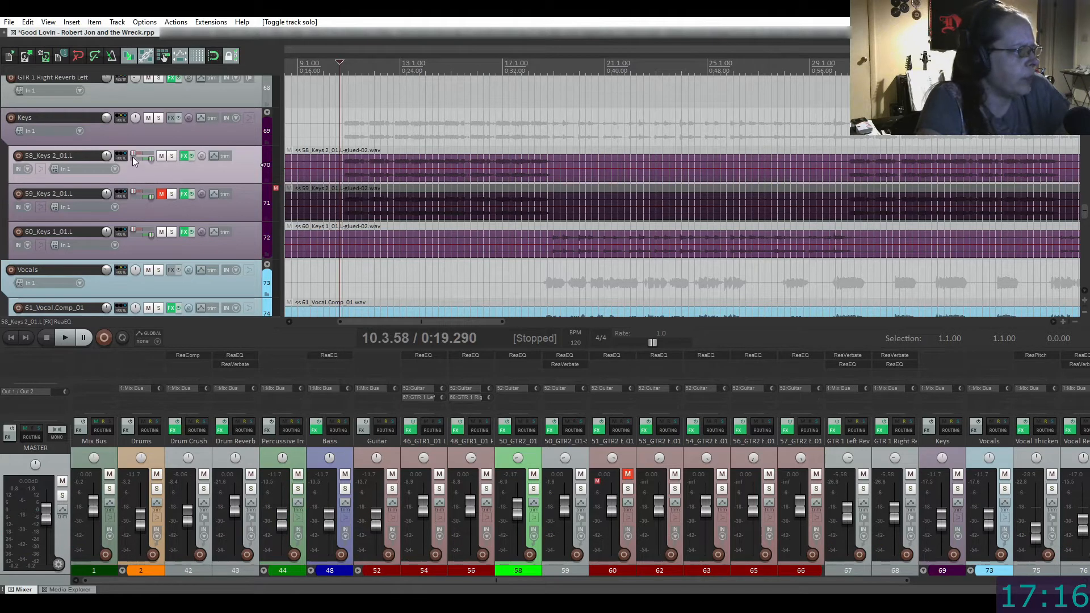
- Narrow the 58_Keys 2_01.L track's stereo image slightly, bringing both its left and right pans in from hard-panned to around 90%
mouse_move(133, 153)
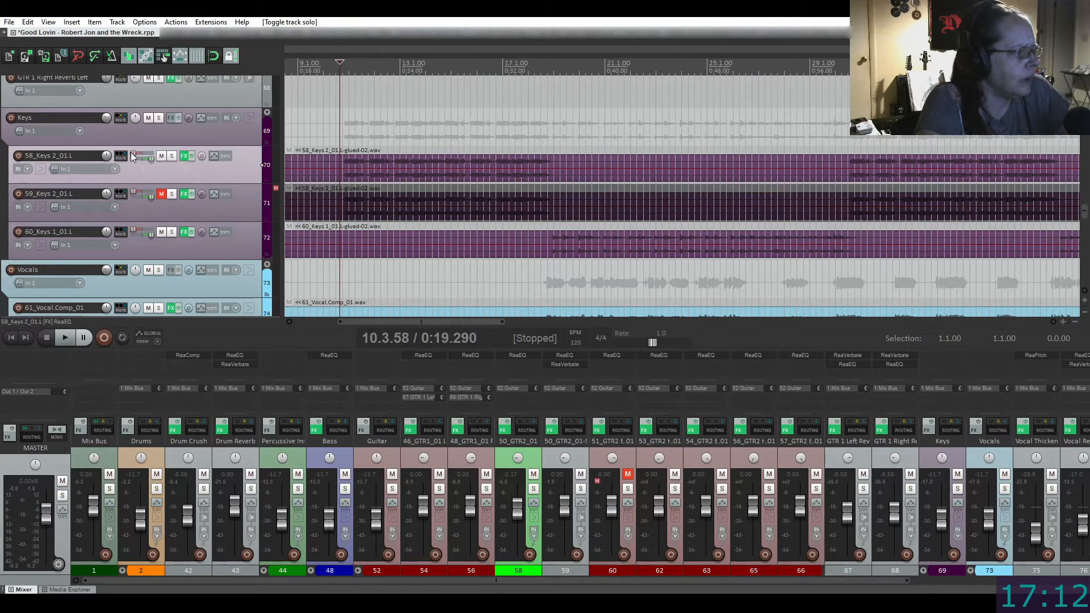
drag(132, 152, 133, 154)
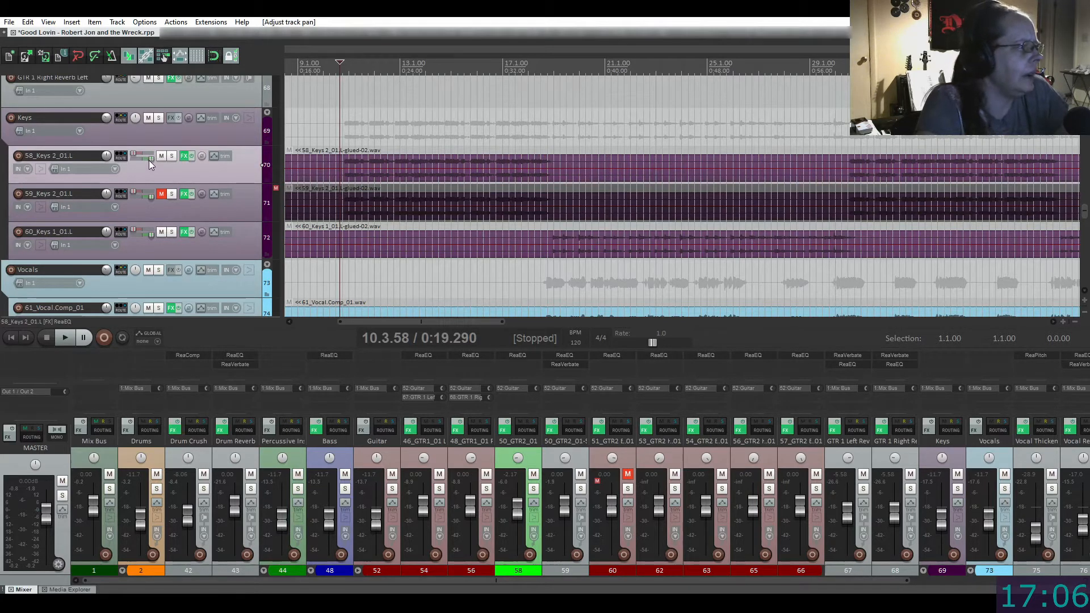
mouse_move(149, 160)
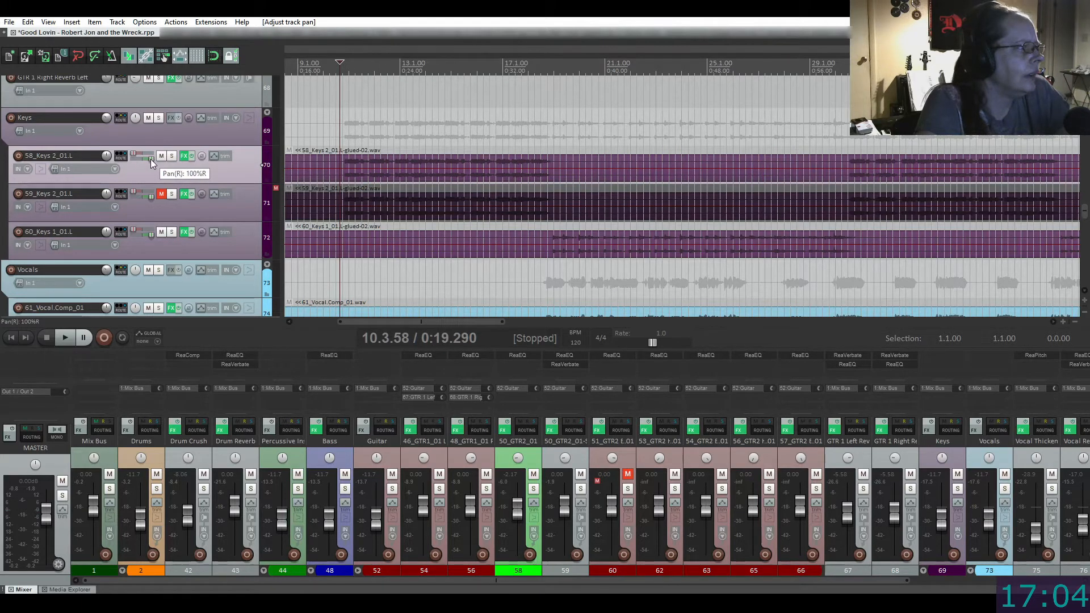
drag(151, 159, 148, 156)
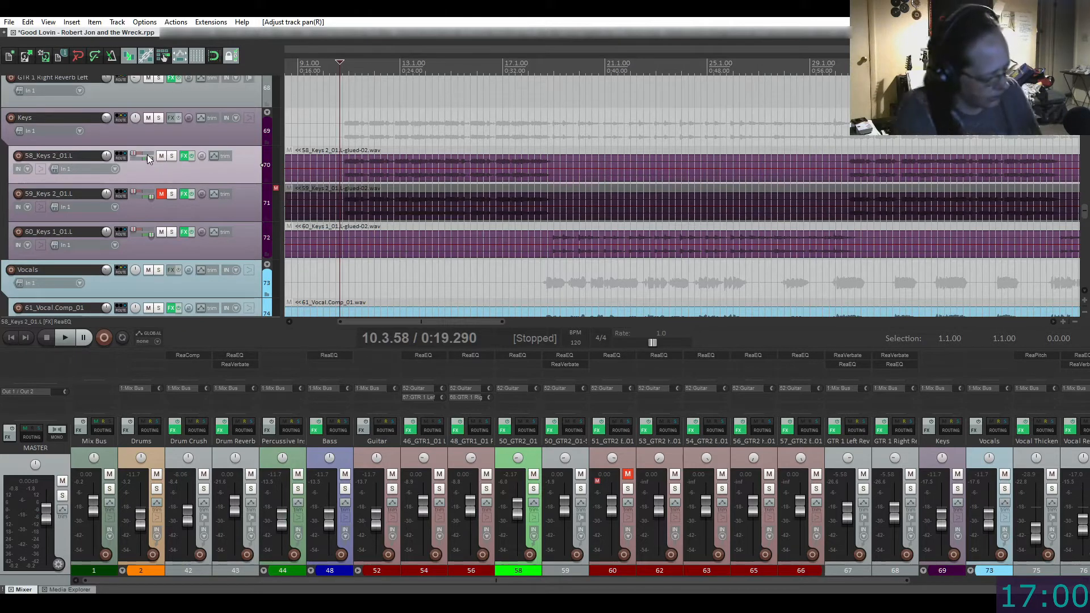
mouse_move(145, 154)
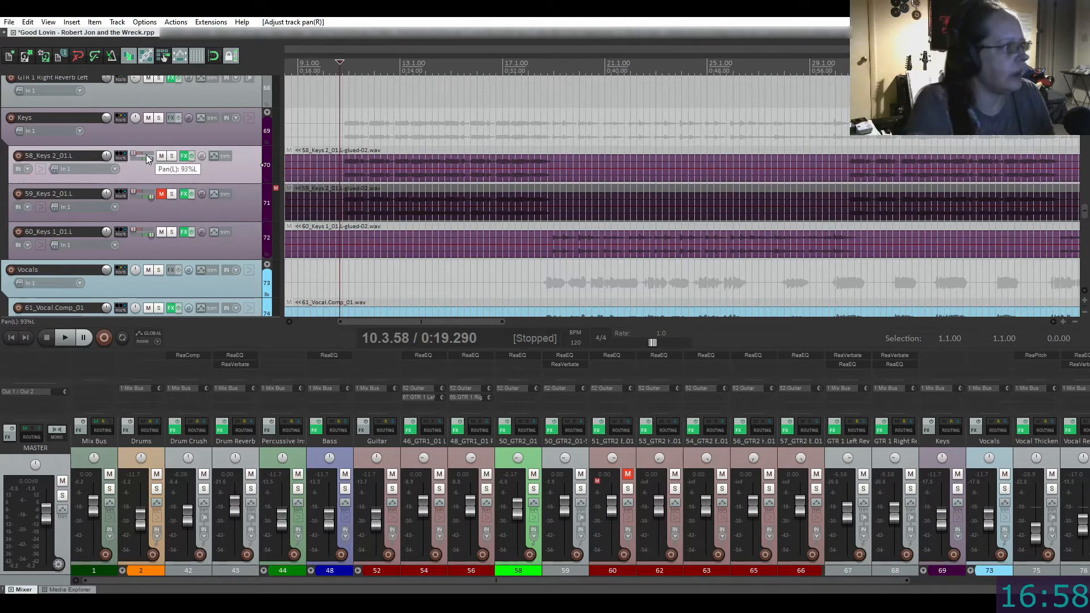
drag(150, 158, 149, 158)
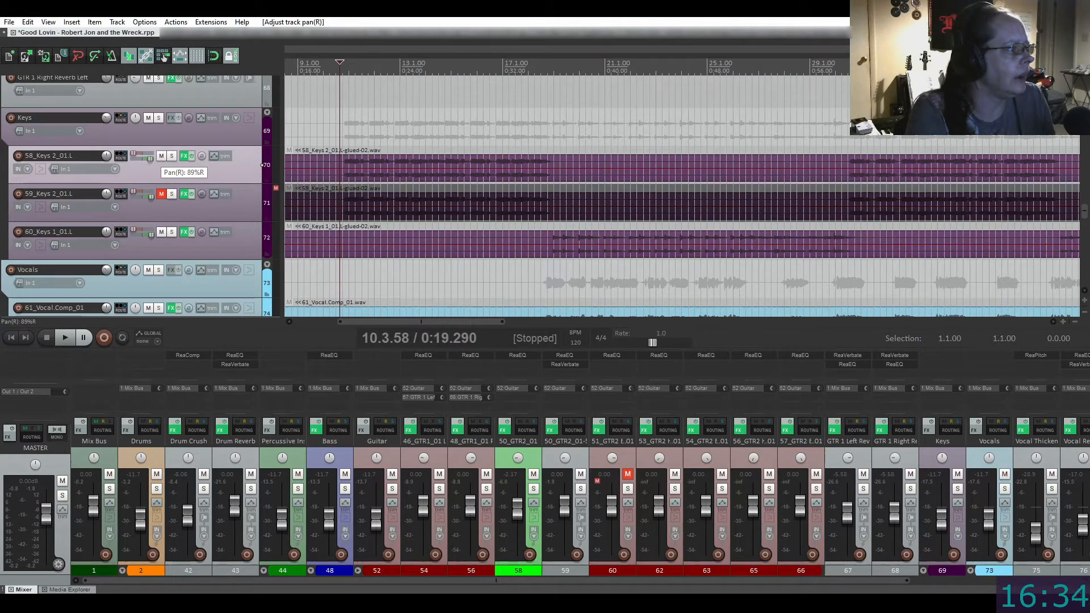
drag(151, 159, 132, 153)
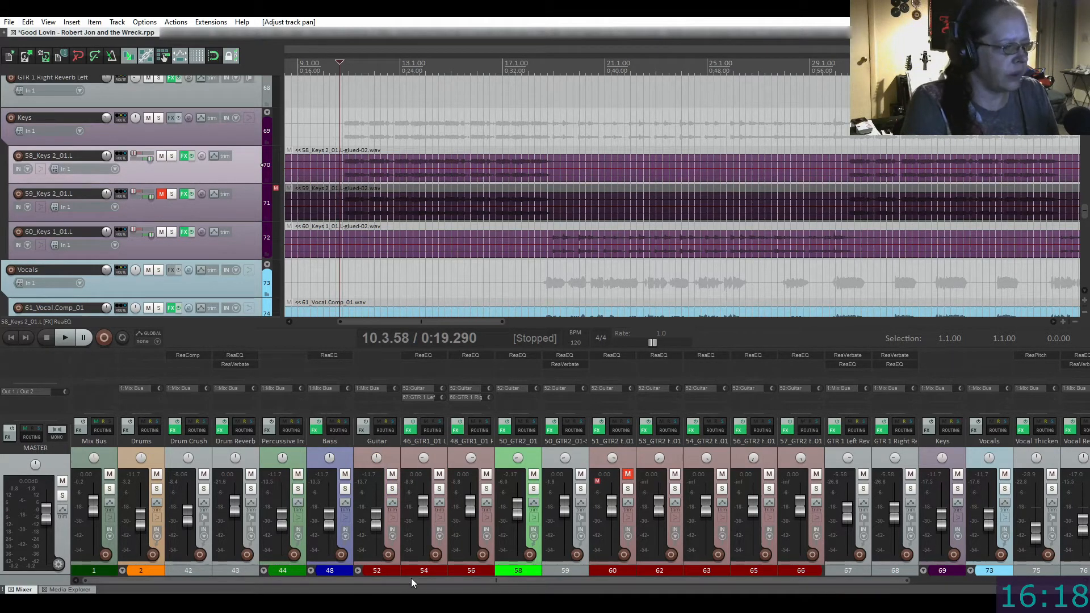
- Raise the 58_Keys 2_01.L item's volume to +2.50 dB while the mix plays from near bar 10, and stop playback
drag(411, 578, 717, 580)
click(717, 569)
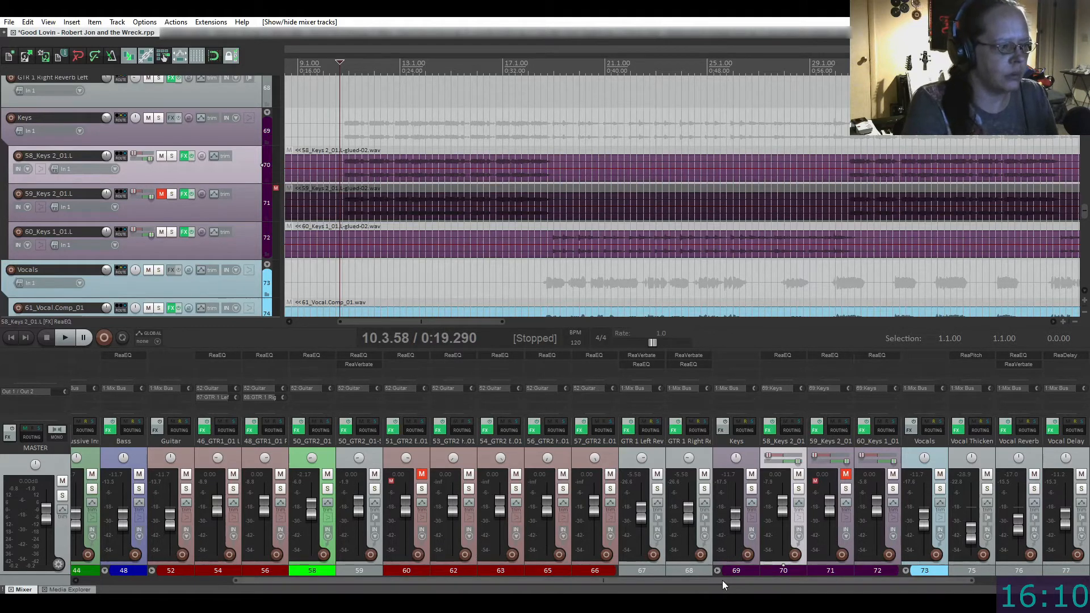
drag(721, 580, 612, 546)
click(611, 546)
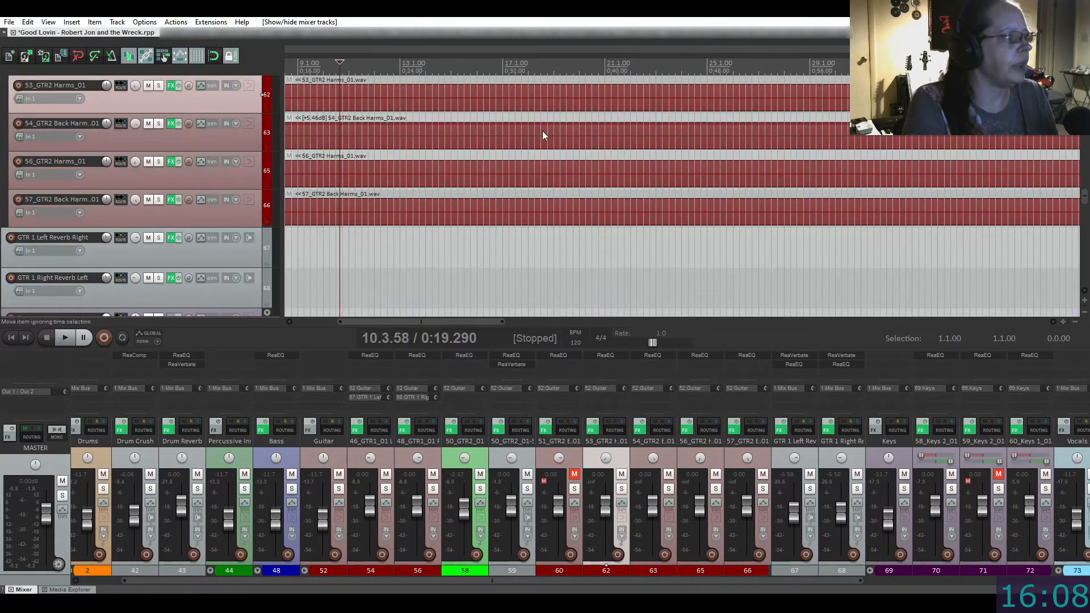
scroll(120, 145, down, 5)
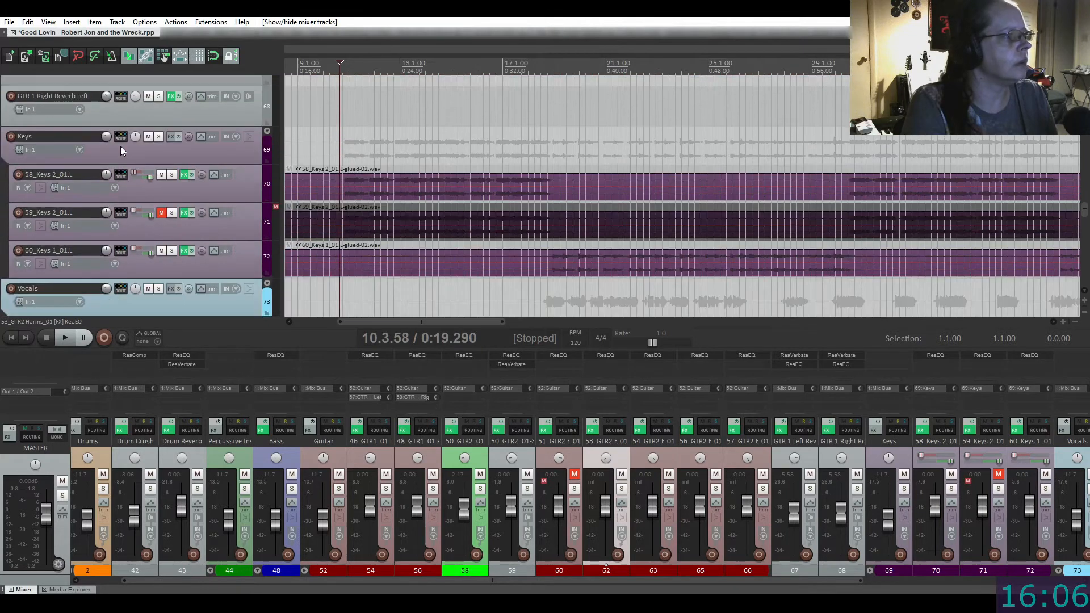
scroll(120, 146, down, 1)
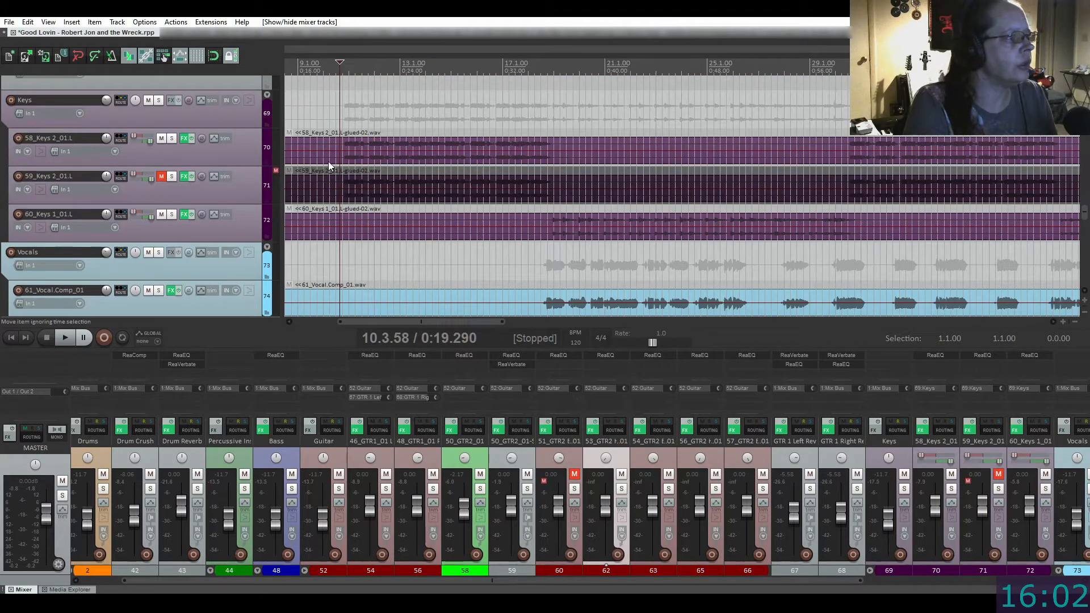
key(space)
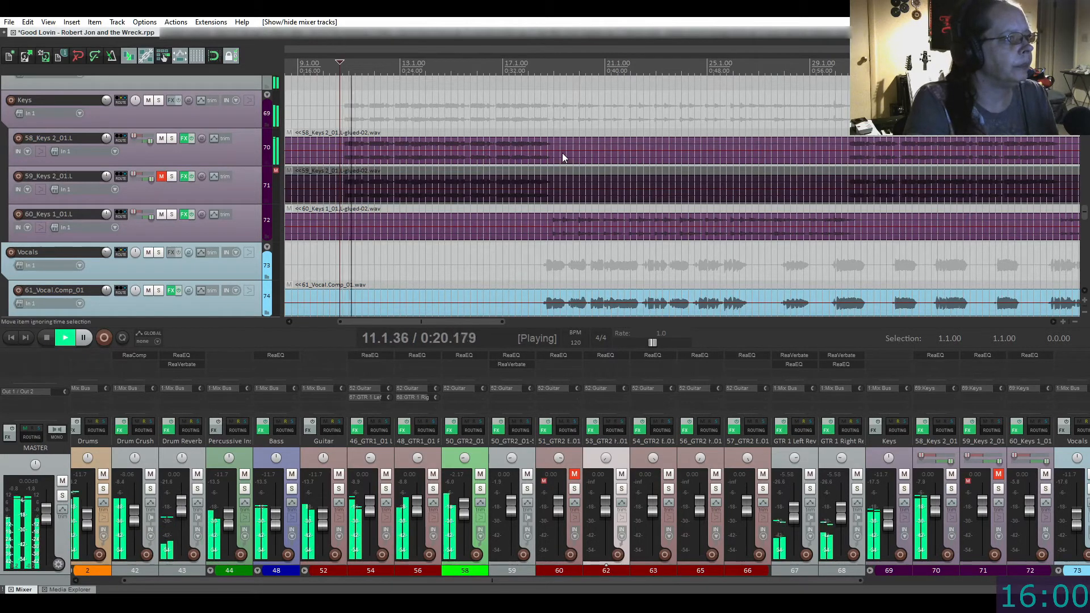
click(560, 153)
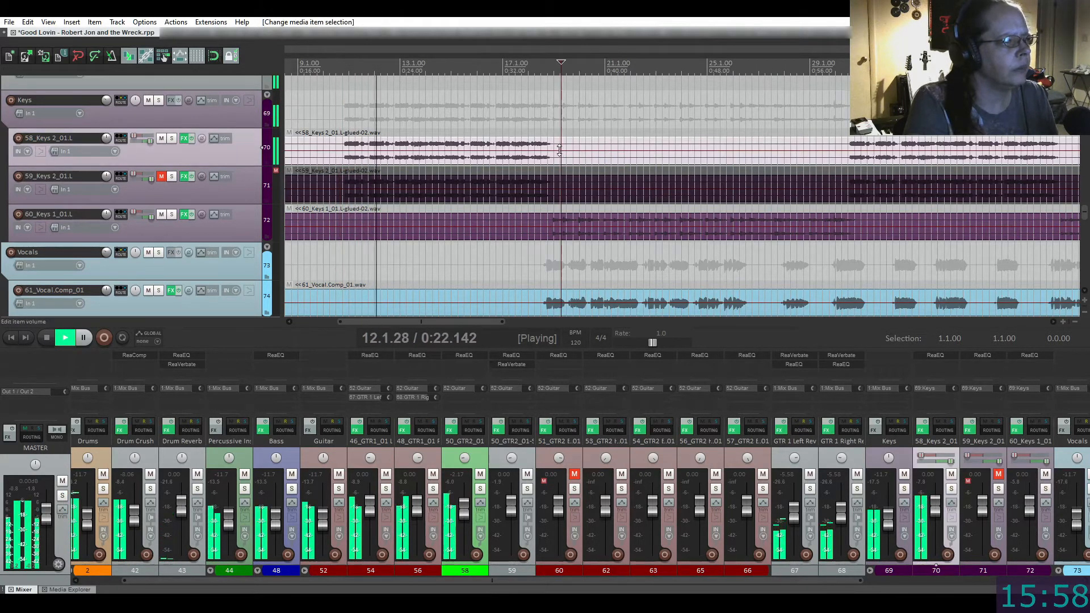
mouse_move(557, 149)
mouse_down()
mouse_move(559, 131)
mouse_move(560, 146)
mouse_up()
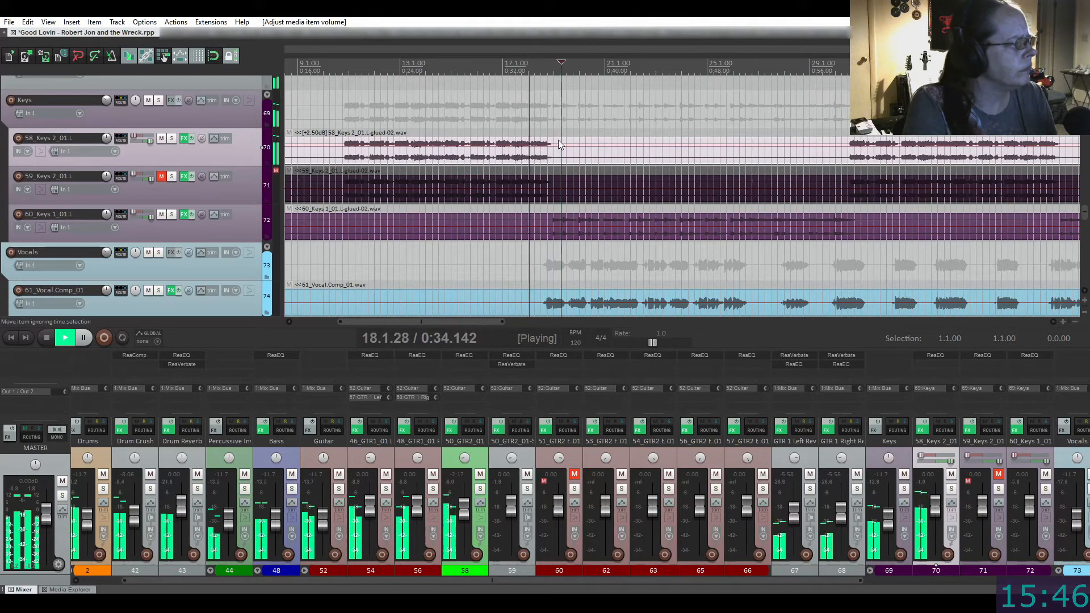
key(space)
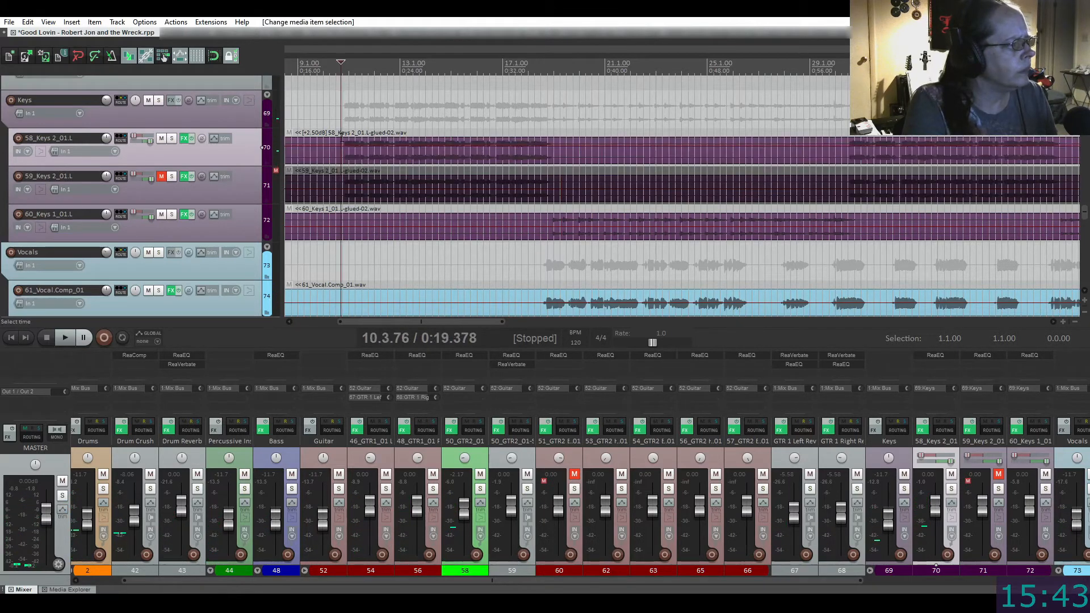
- Play the full mix from just before the keys enter near bar 10 through past bar 21, and stop playback
key(space)
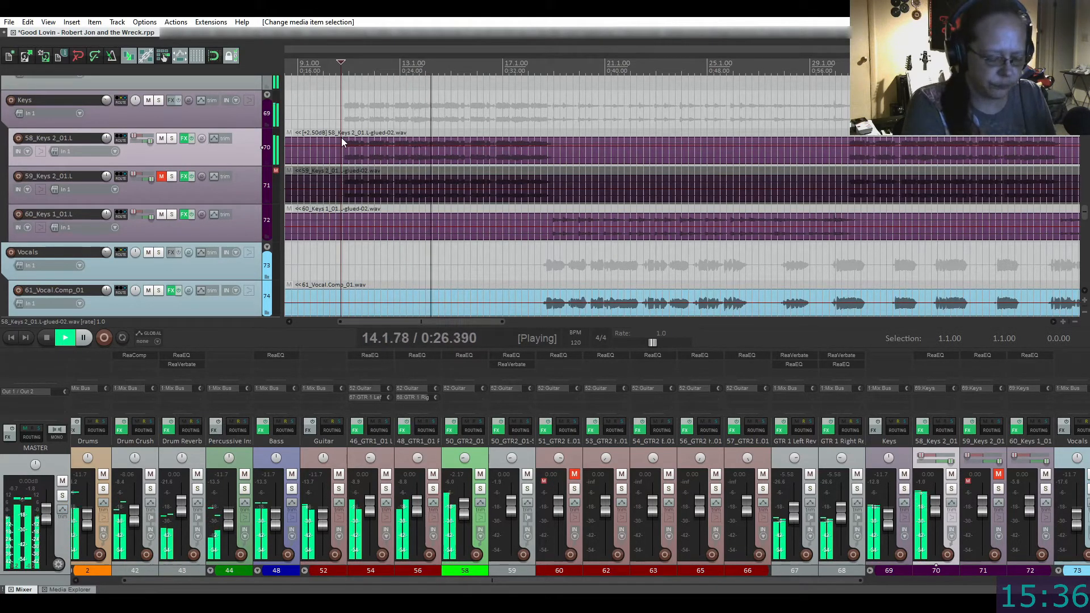
key(XF86AudioLowerVolume)
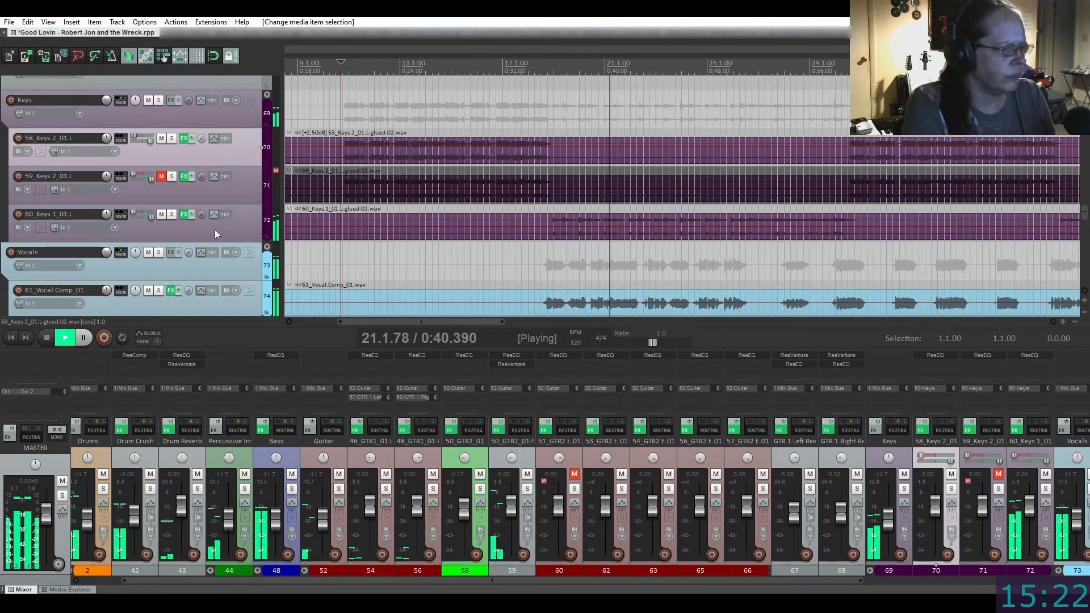
key(space)
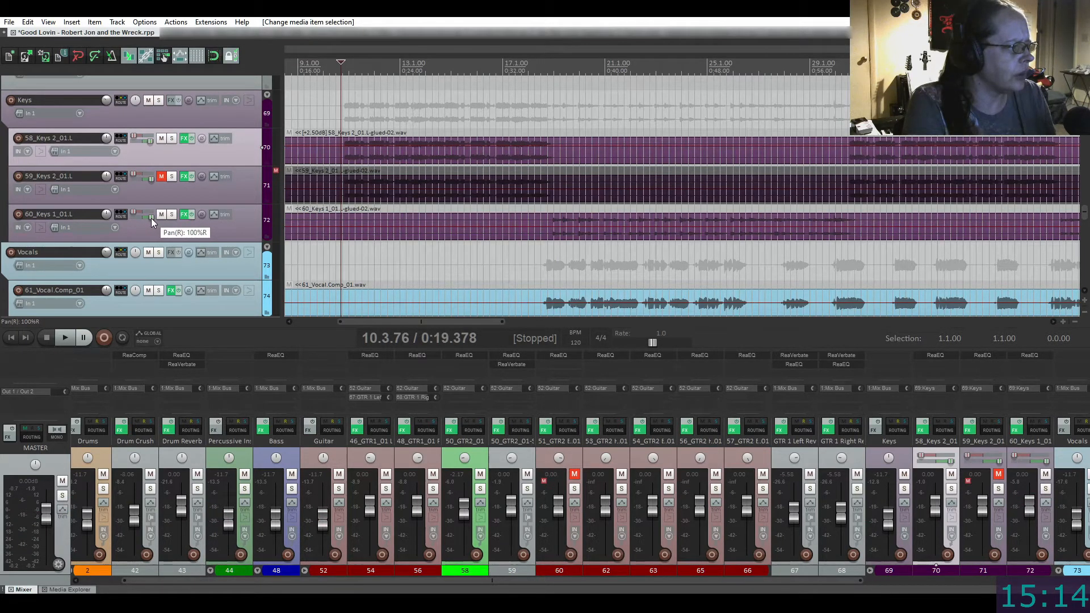
- Narrow the 60_Keys 1_01.L track's pans from hard left and right, setting the left side to 90%L
drag(151, 218, 151, 217)
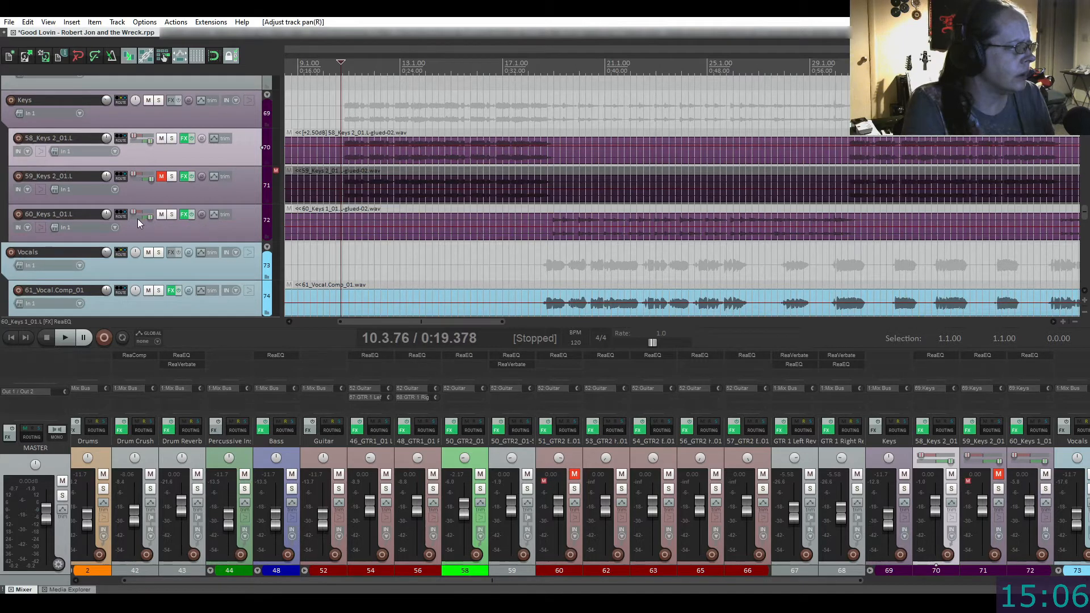
drag(134, 211, 86, 211)
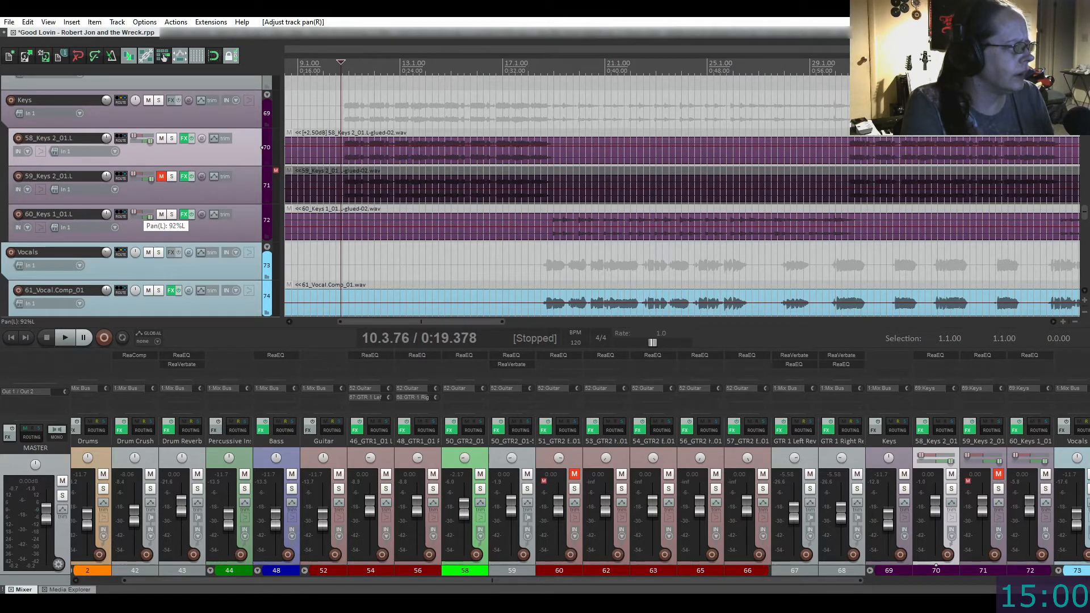
drag(148, 216, 135, 211)
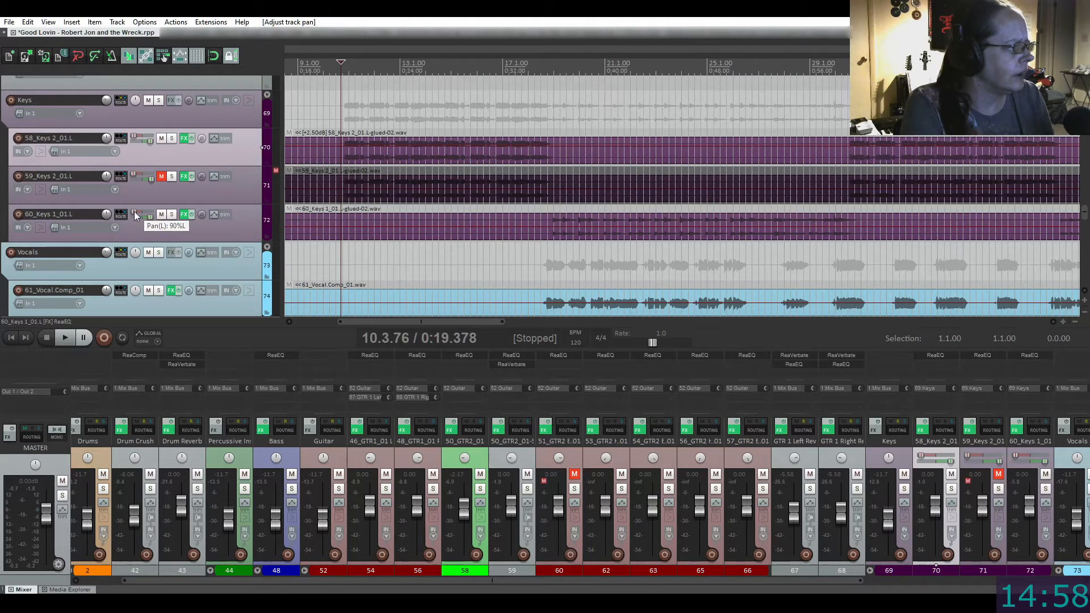
- Play the full mix from the start of the 60_Keys 1_01.L part near bar 18 and stop after the passage
click(554, 211)
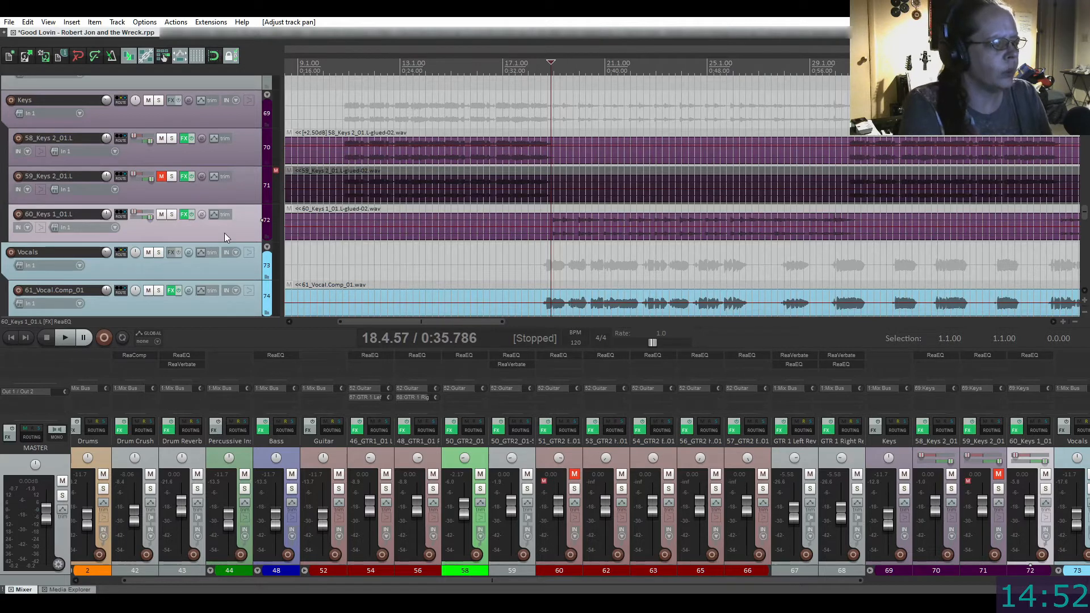
key(space)
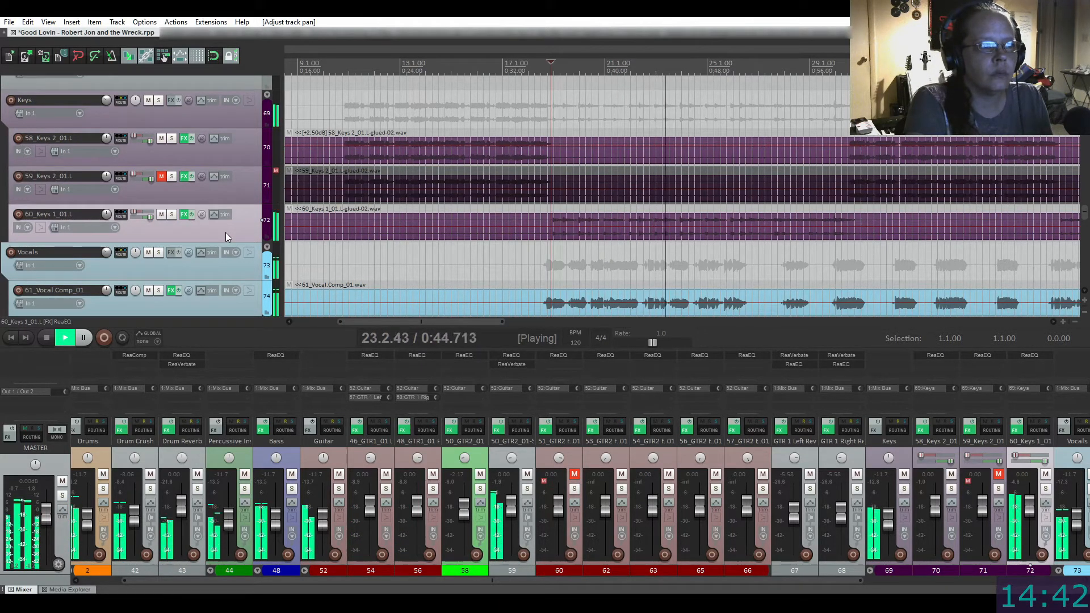
key(space)
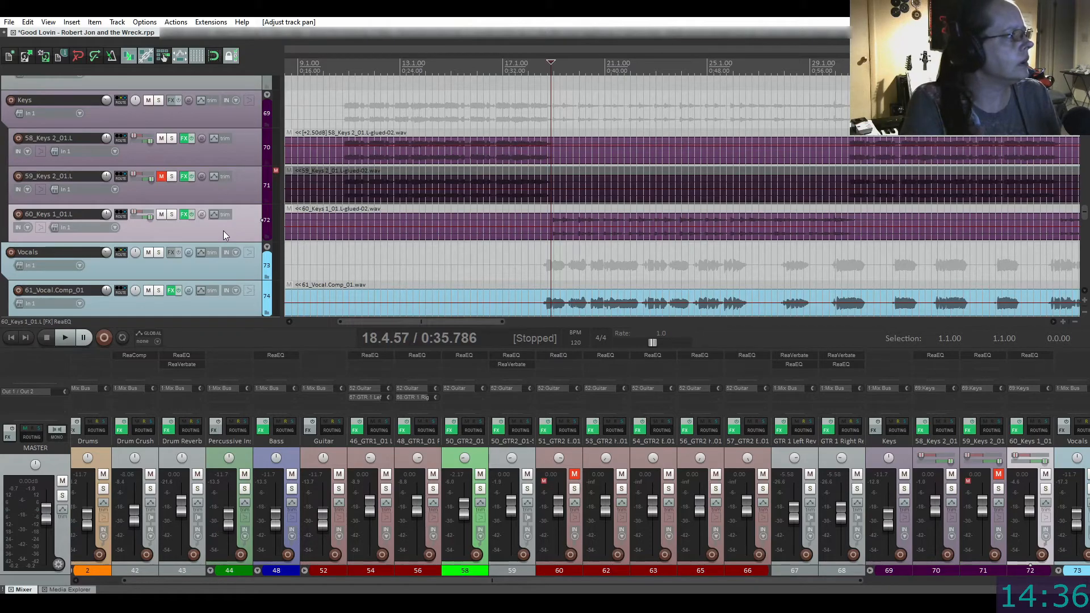
- Move the muted 51_GTR2 Back_01 track out of the Guitar folder to the end of the track list, below the Resources folder
scroll(223, 230, up, 10)
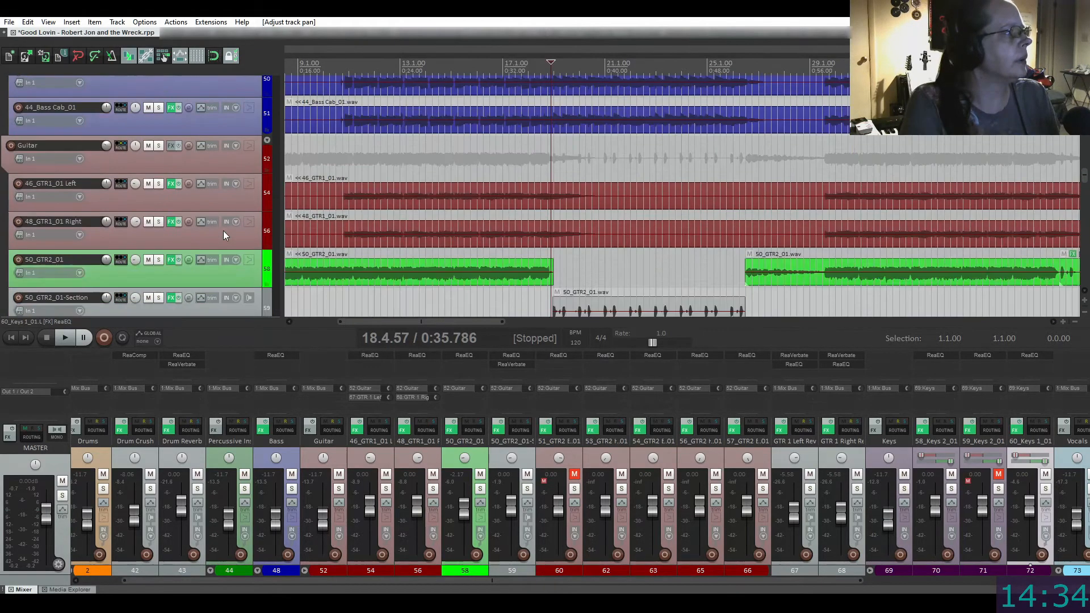
scroll(223, 230, up, 20)
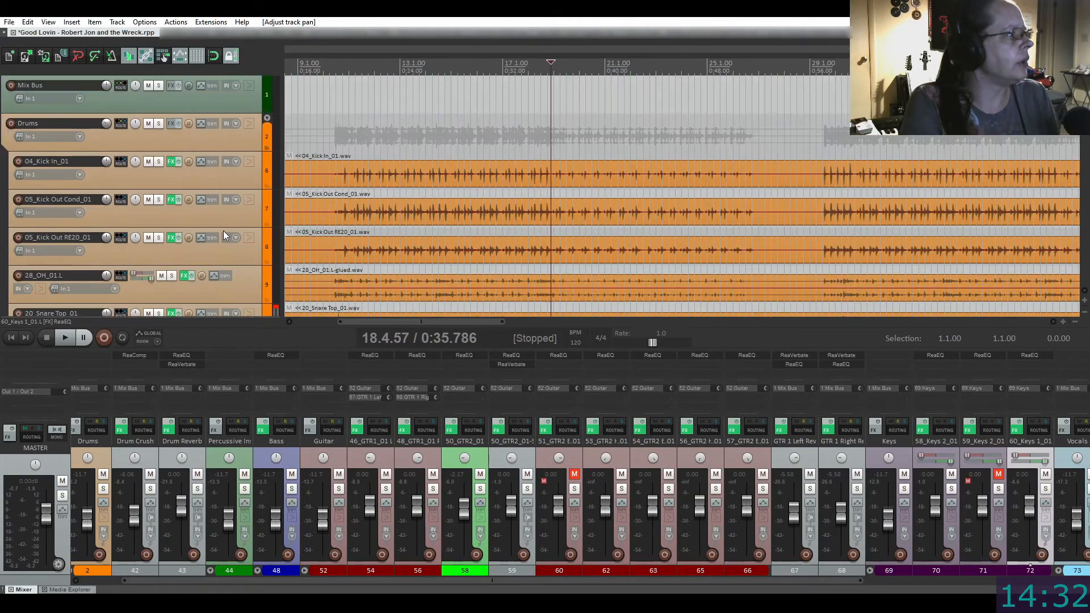
scroll(223, 230, down, 15)
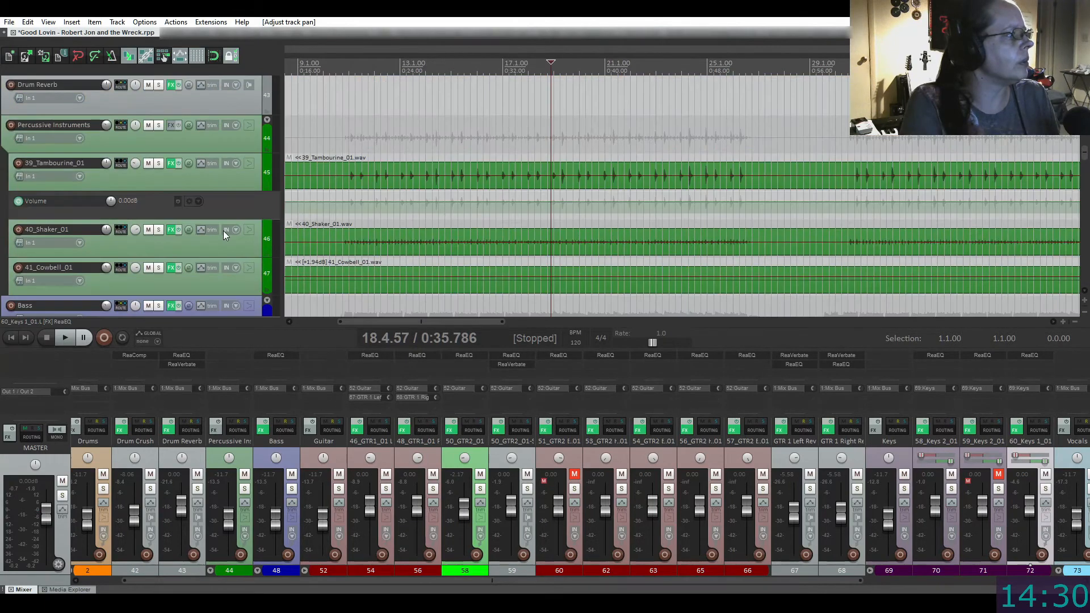
scroll(223, 230, down, 6)
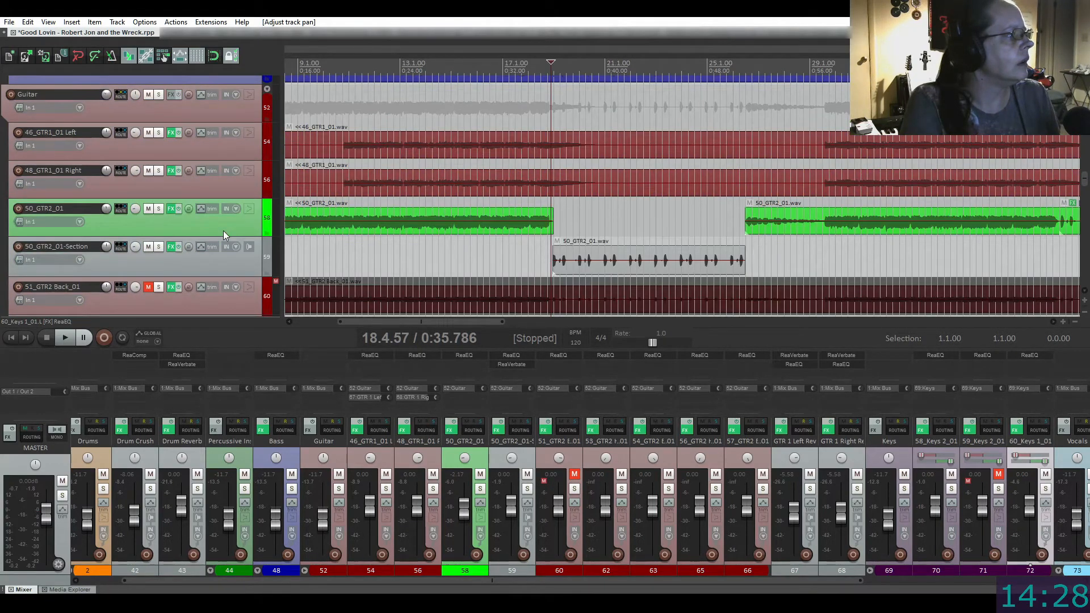
scroll(223, 230, down, 4)
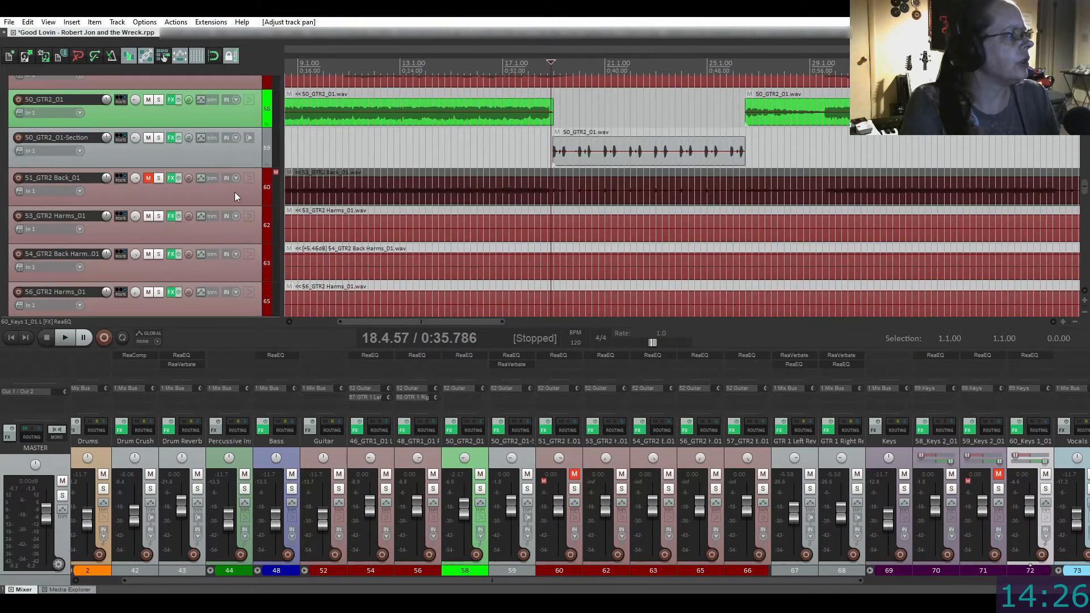
drag(234, 192, 216, 350)
- Move the muted 59_Keys 2_01.L track out of the Keys folder to the end of the track list, below 51_GTR2 Back_01
scroll(159, 309, up, 5)
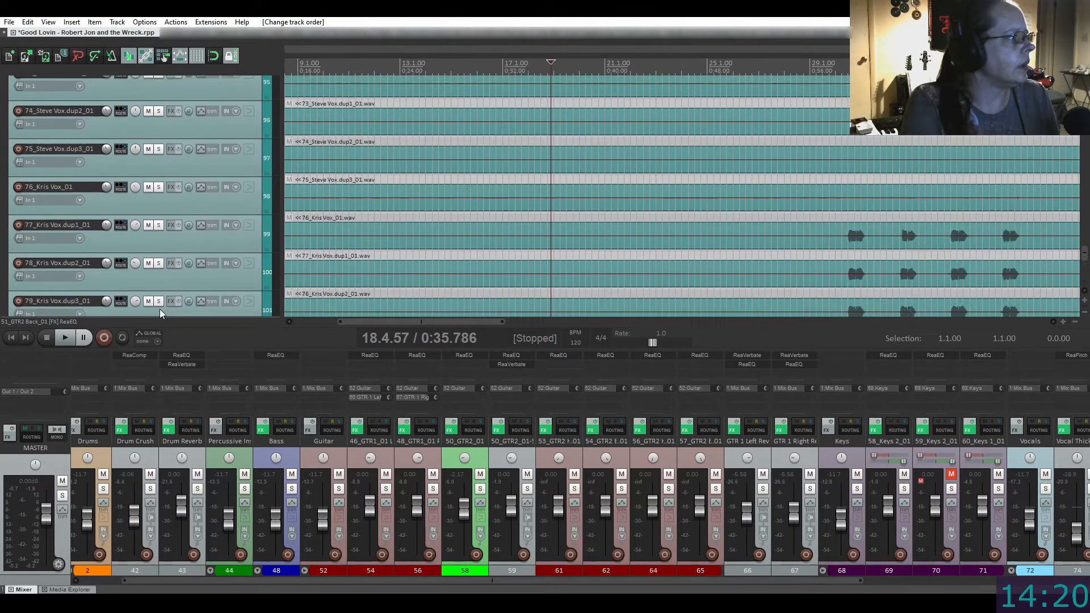
scroll(159, 309, up, 15)
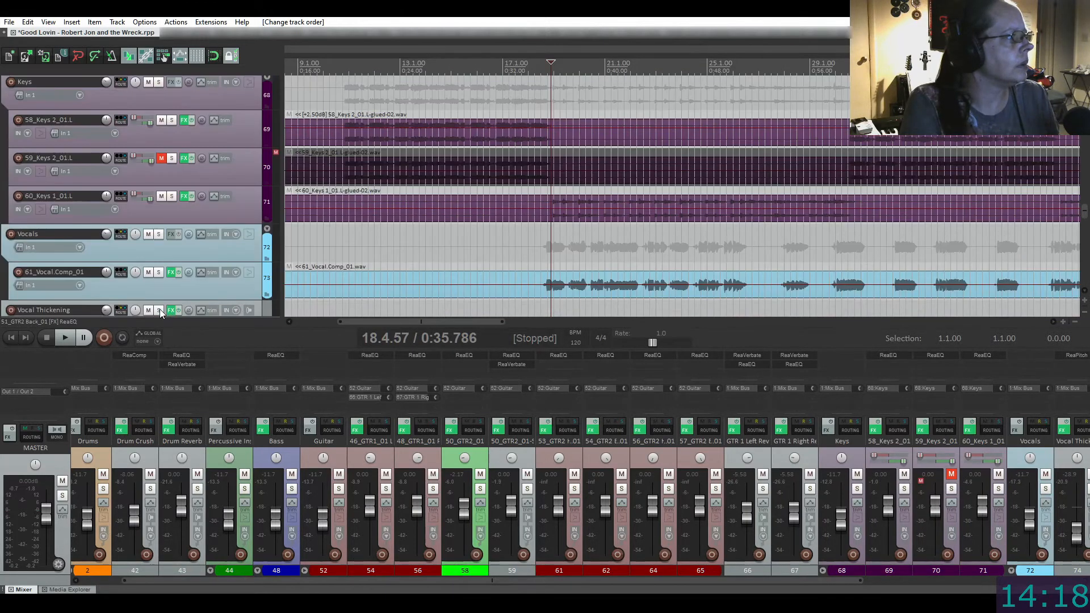
click(239, 168)
scroll(233, 272, down, 15)
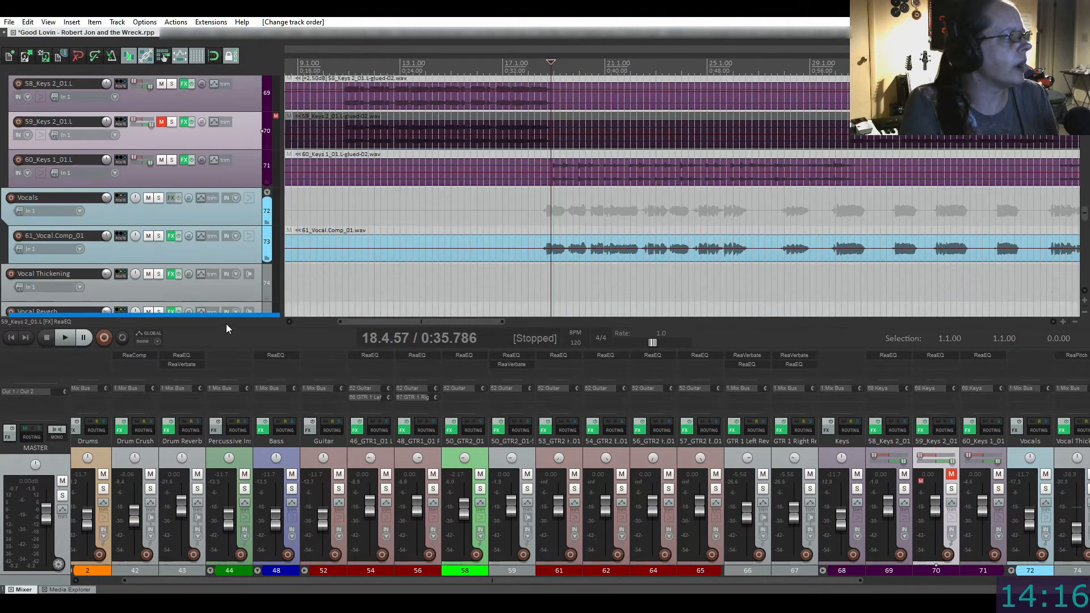
drag(223, 337, 214, 332)
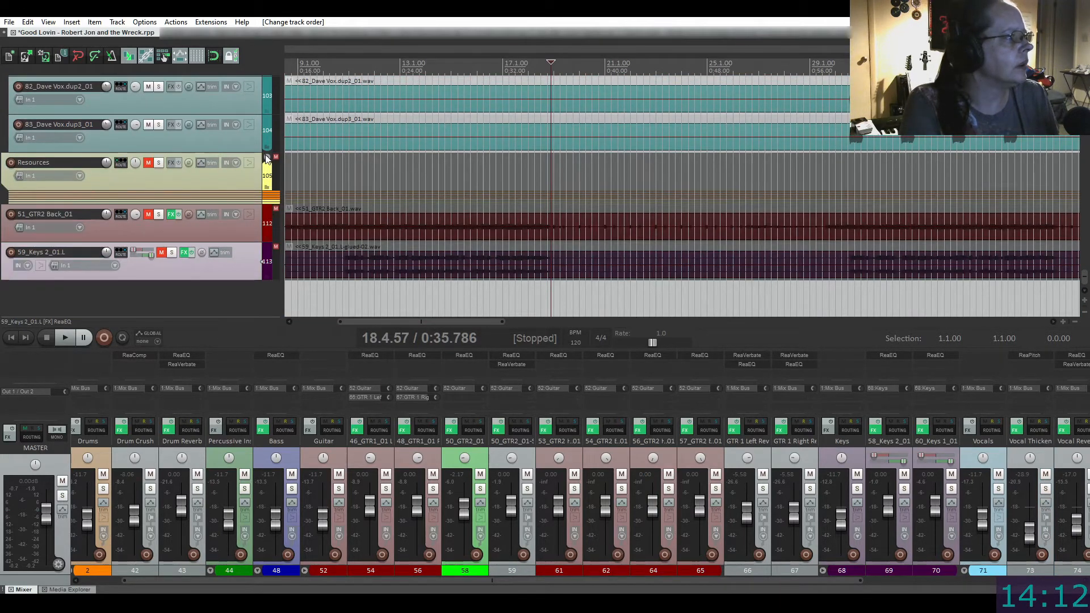
- Expand the Resources folder to show its child tracks down to the reference mixes
click(266, 186)
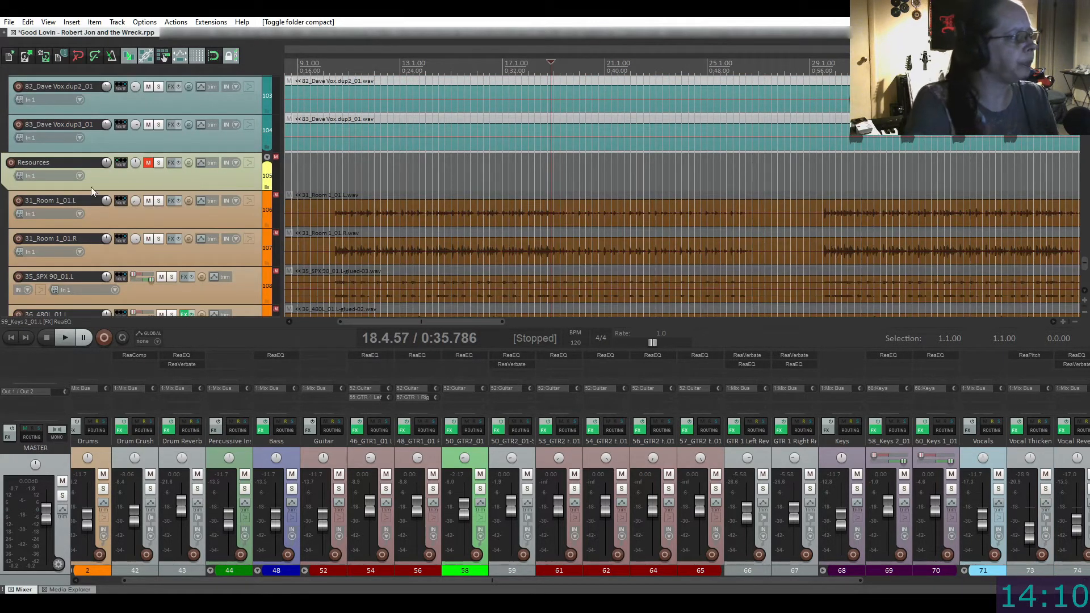
scroll(144, 173, down, 3)
scroll(144, 173, down, 2)
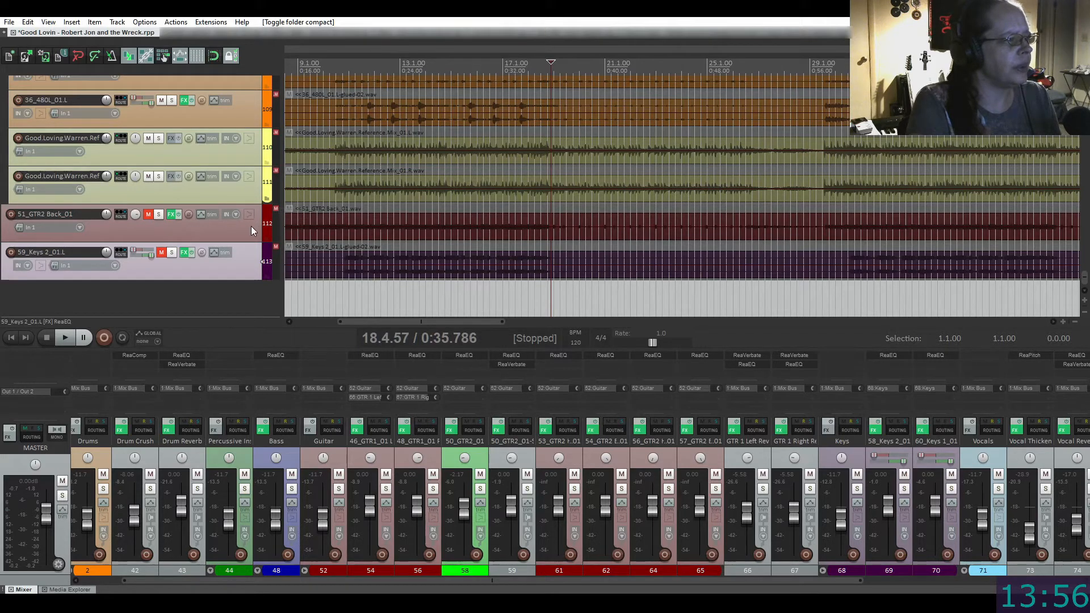
- Include the 51_GTR2 Back_01 and 59_Keys 2_01.L tracks in the Resources folder and unmute both of them
click(267, 201)
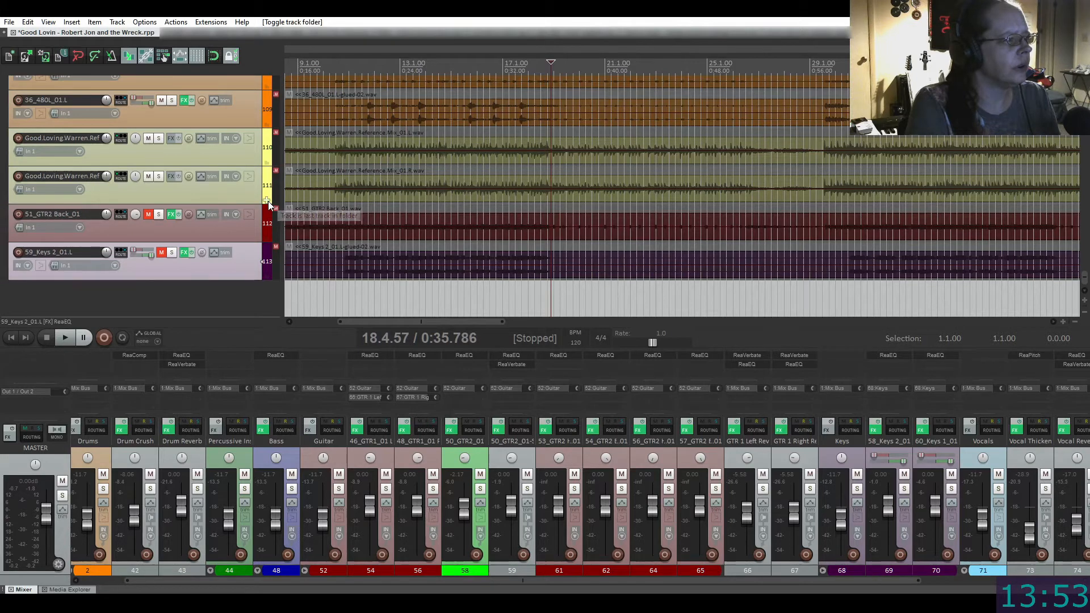
click(148, 214)
click(162, 253)
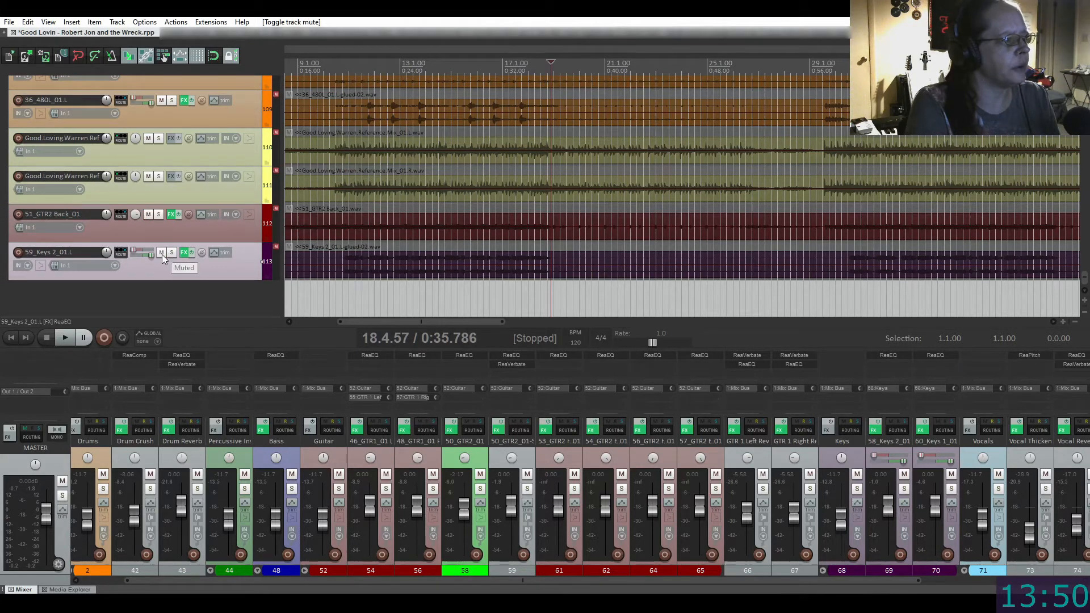
- Collapse the Resources folder to hide its child tracks
scroll(152, 198, up, 5)
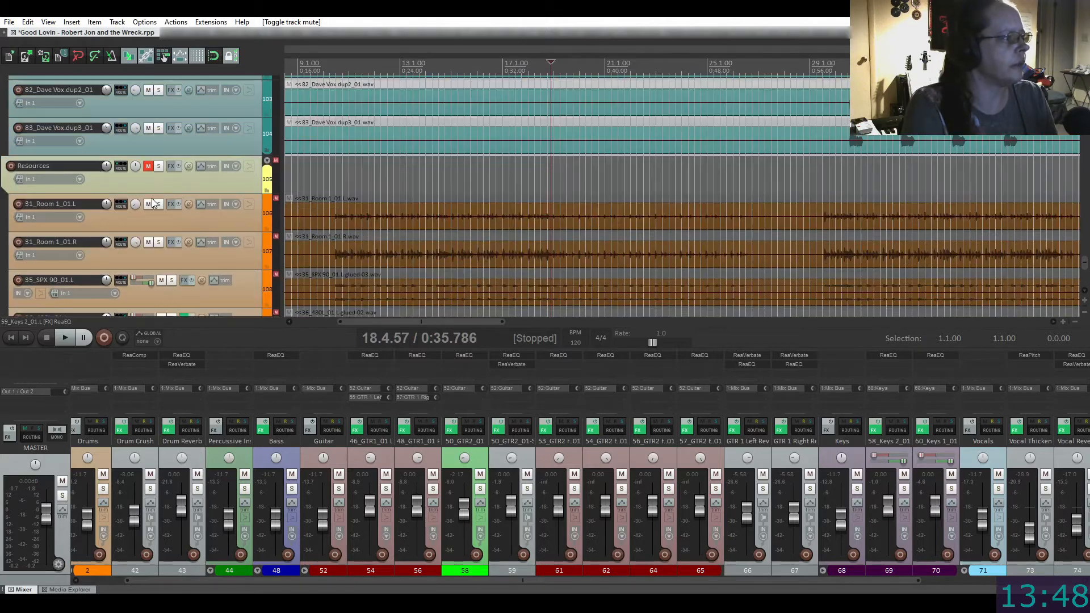
click(266, 161)
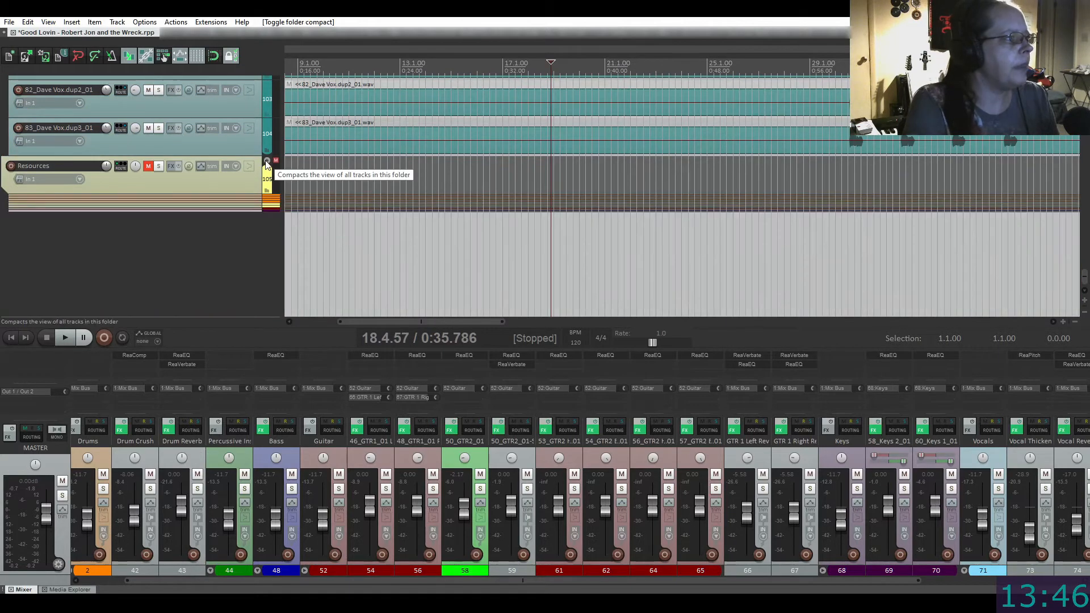
- Review the track list from the background vocals through the vocals, keys, guitar and bass tracks up to the Mix Bus
scroll(184, 200, up, 2)
scroll(183, 200, up, 6)
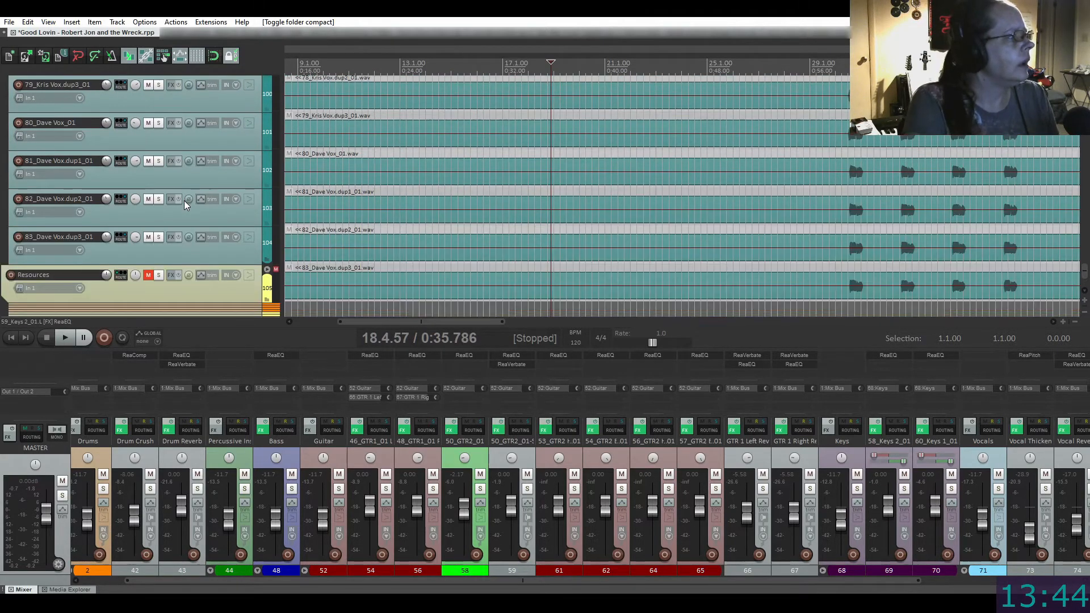
scroll(184, 199, up, 6)
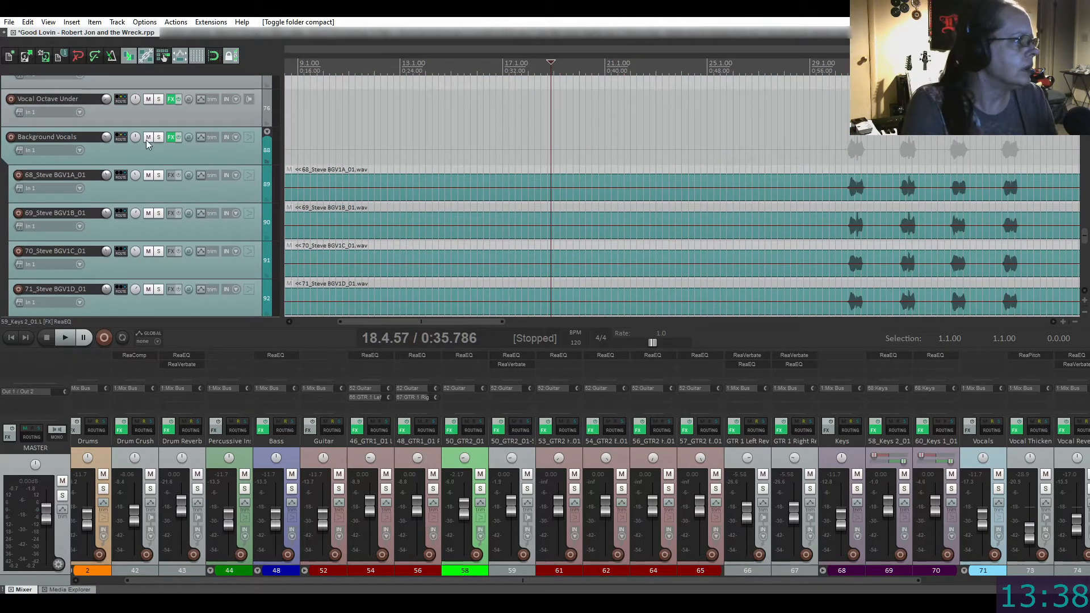
mouse_move(118, 138)
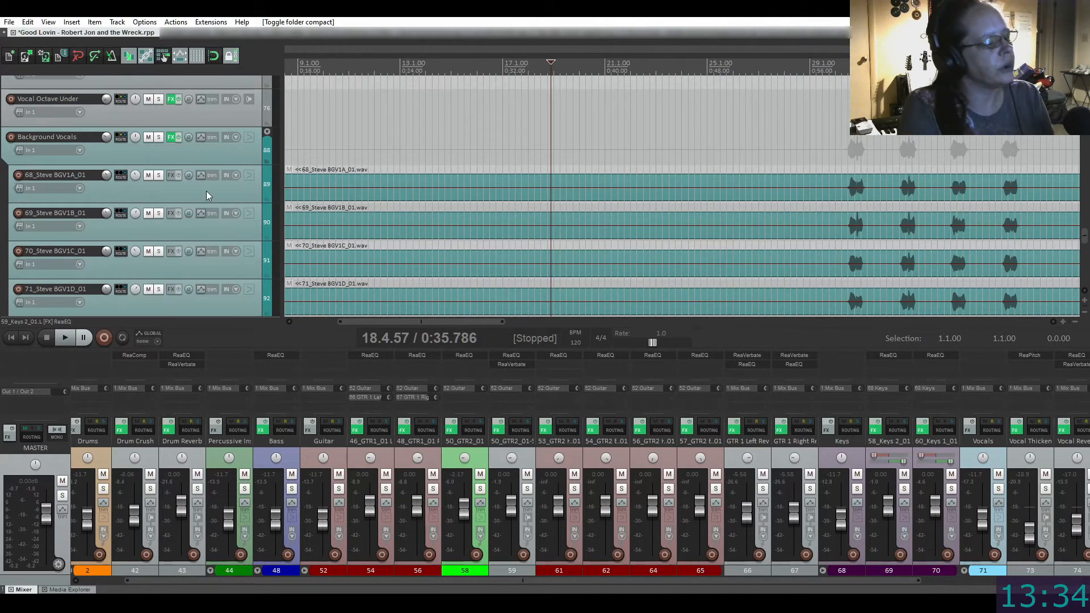
scroll(214, 176, up, 6)
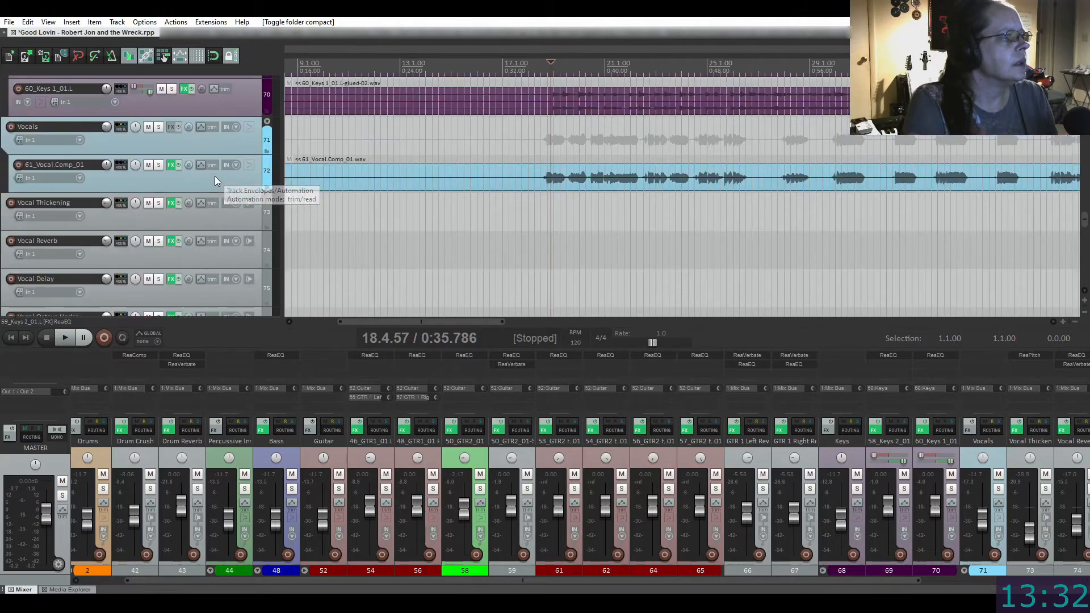
scroll(215, 175, up, 5)
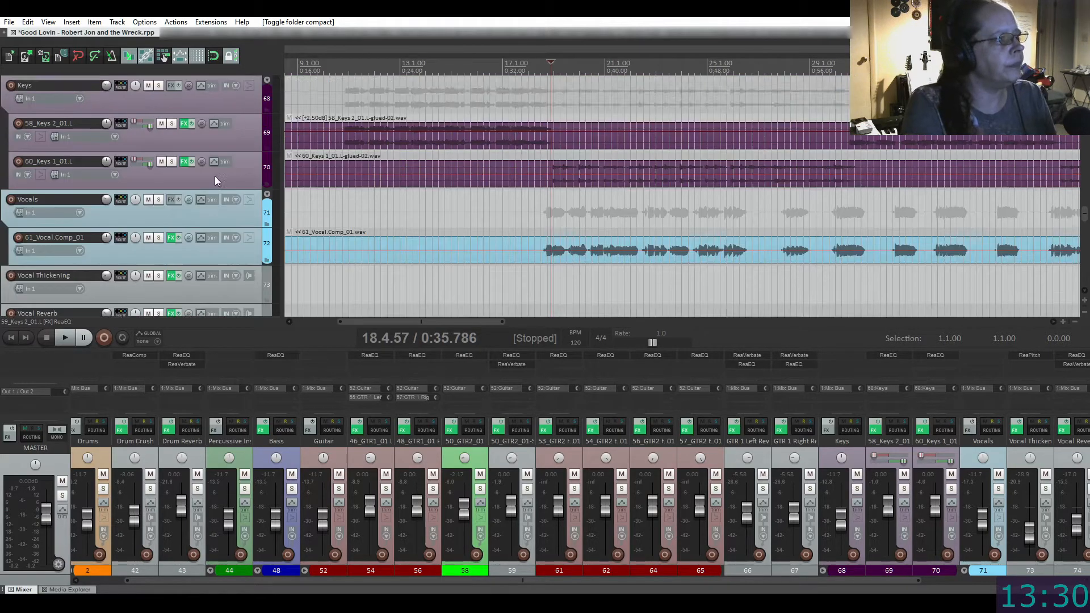
scroll(215, 176, up, 12)
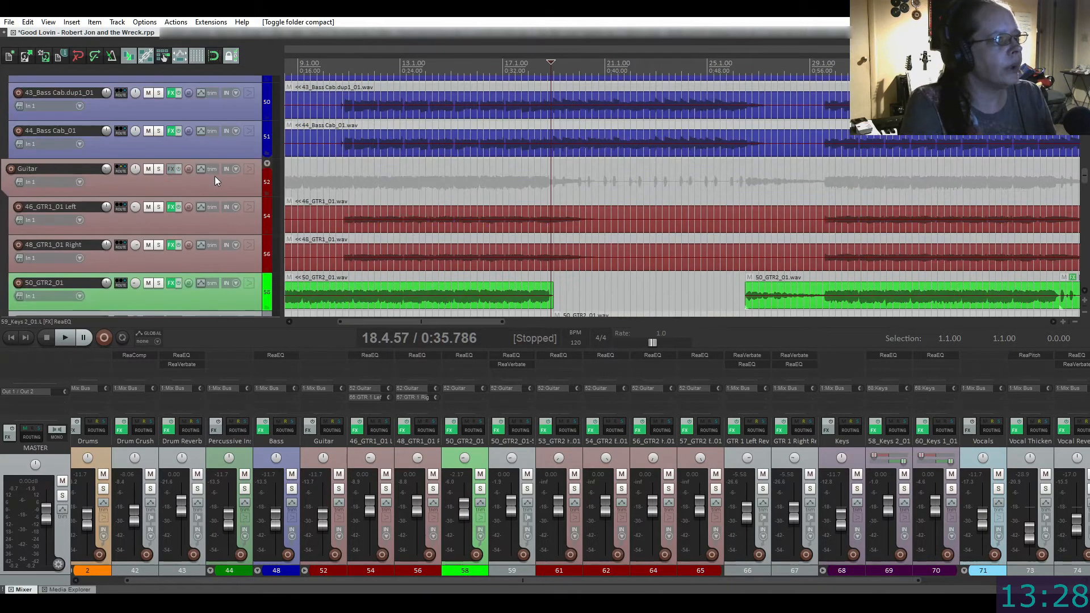
scroll(214, 176, up, 12)
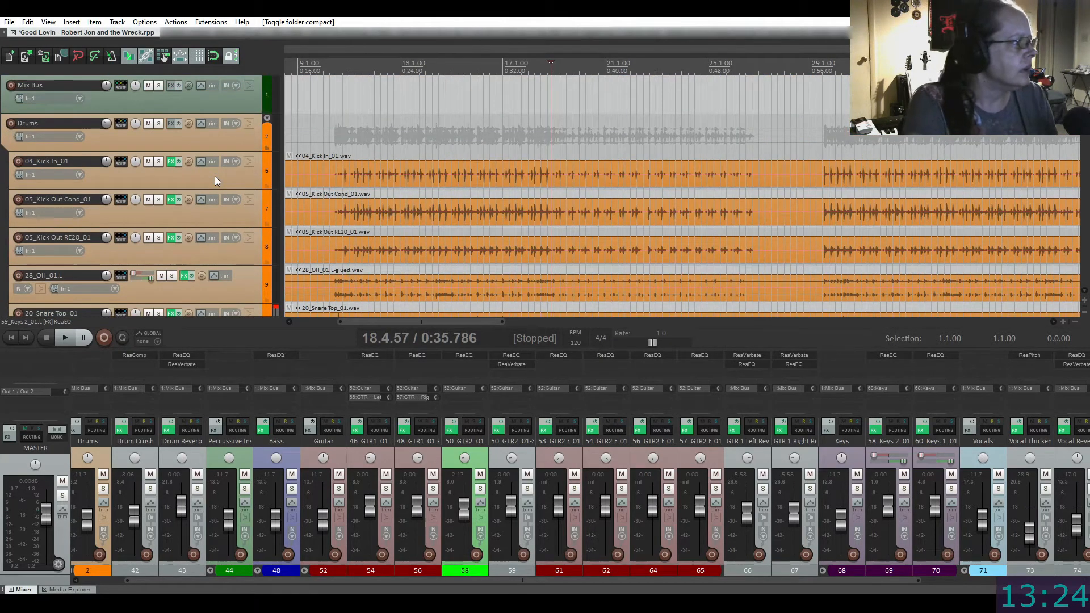
- Examine the drum, percussion, bass, guitar, keys and background vocal tracks, including their opening bars from bar 1
scroll(214, 175, down, 12)
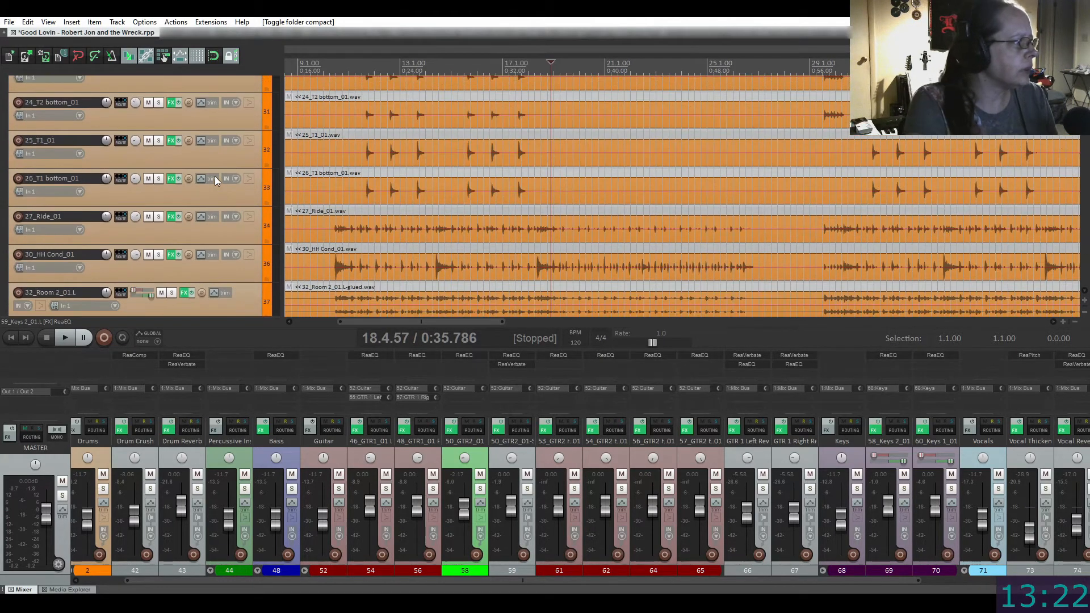
scroll(215, 177, down, 5)
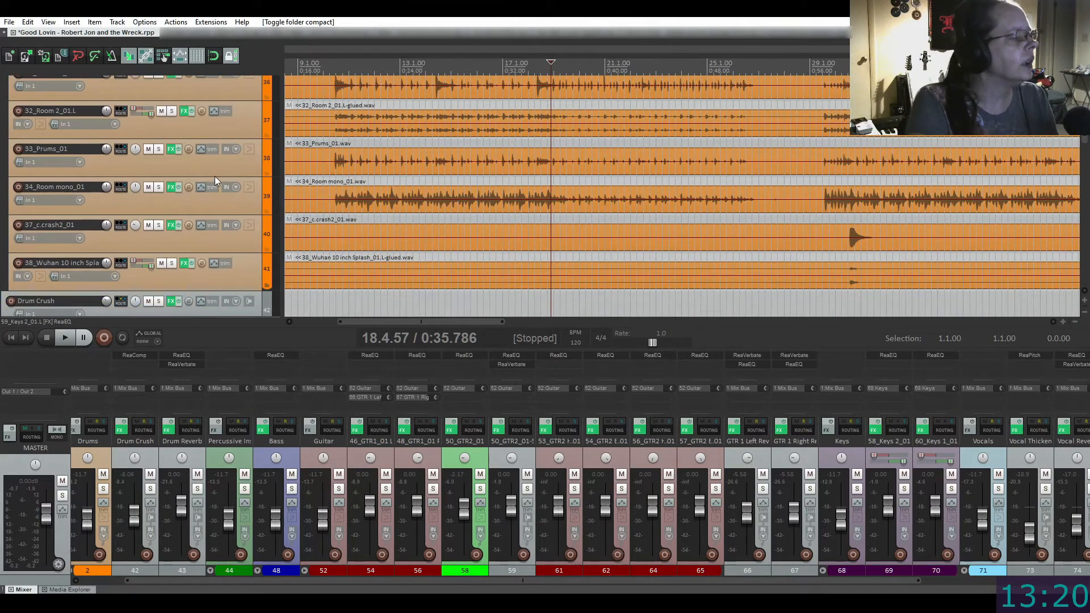
scroll(215, 177, down, 3)
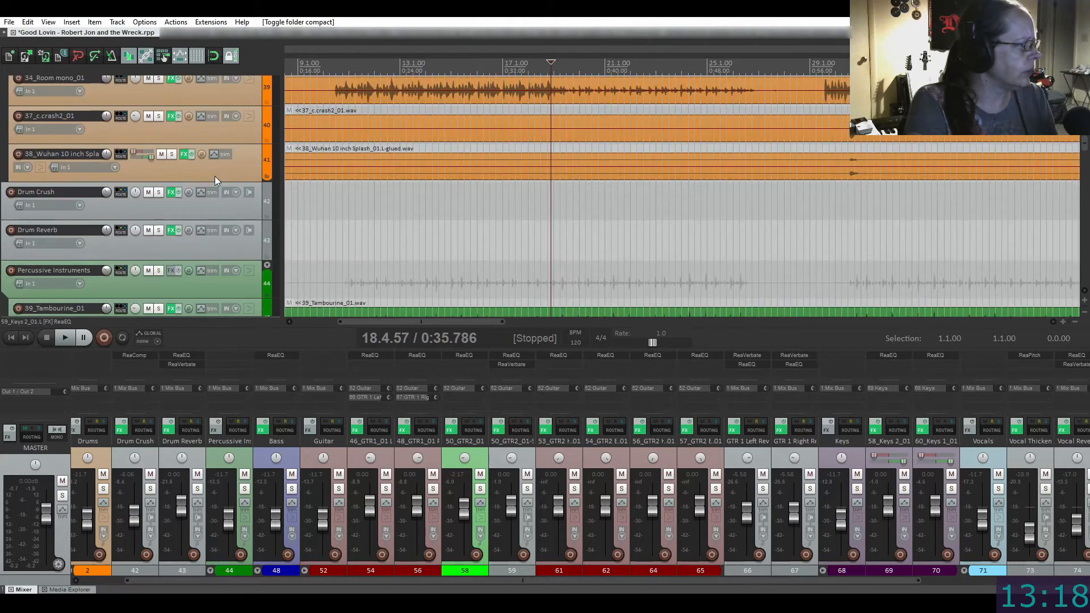
scroll(215, 178, down, 3)
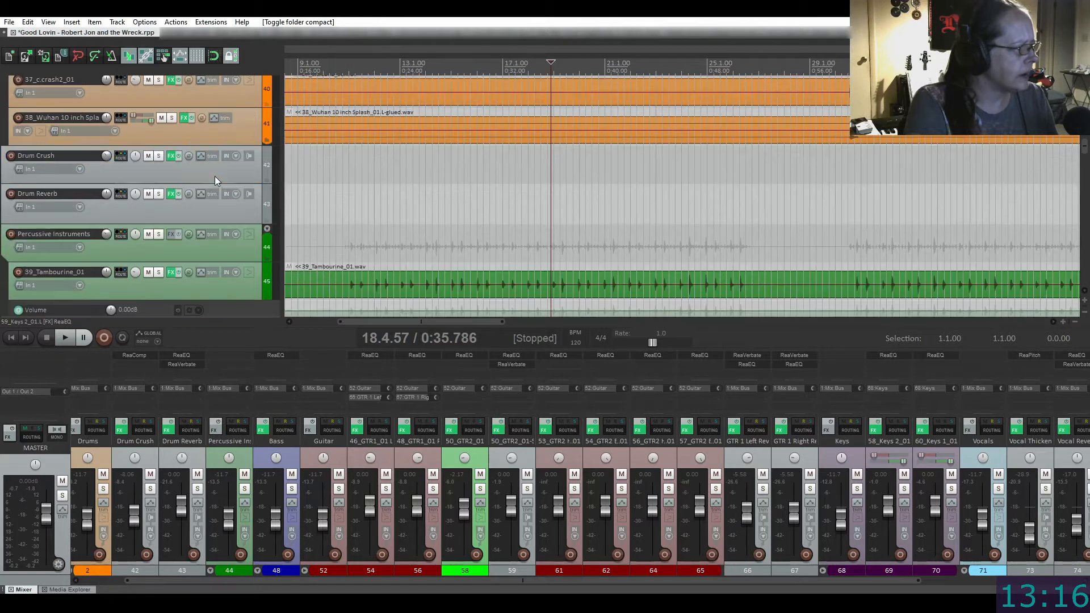
scroll(216, 180, down, 2)
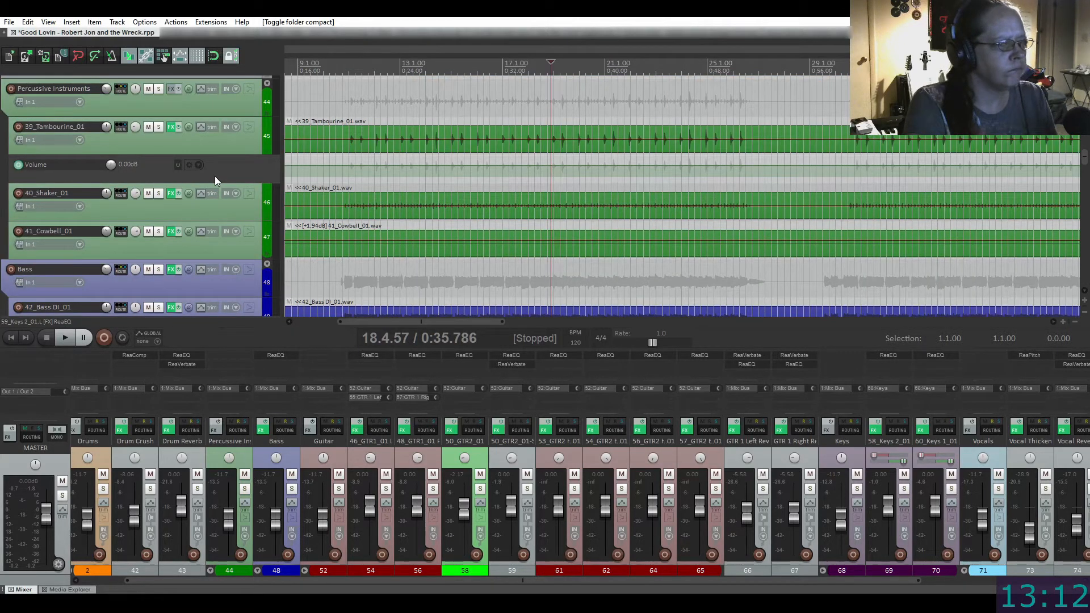
drag(435, 322, 342, 355)
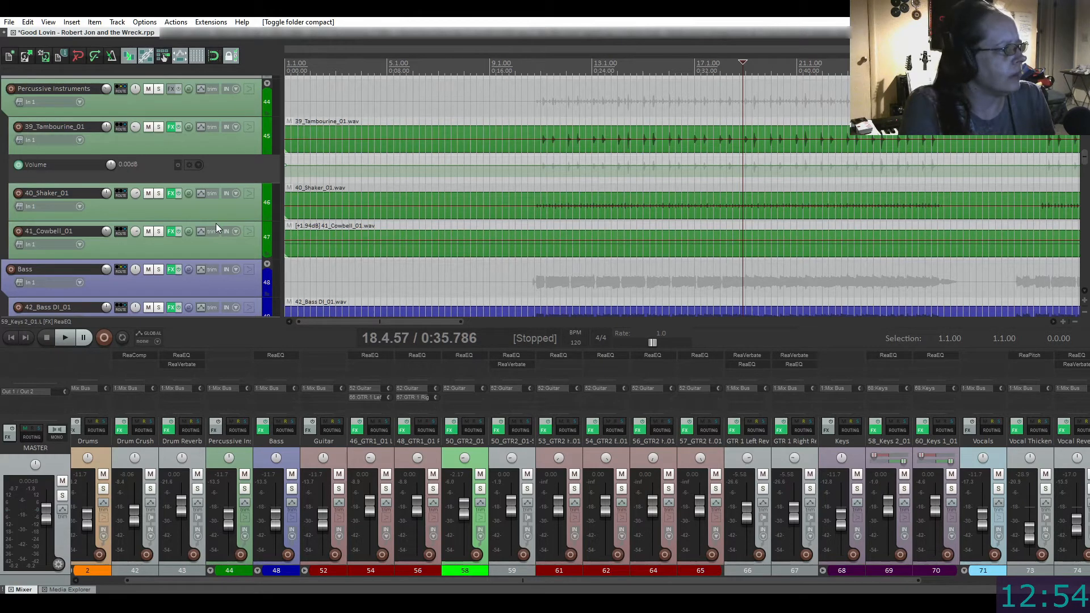
scroll(220, 221, down, 3)
scroll(225, 219, down, 4)
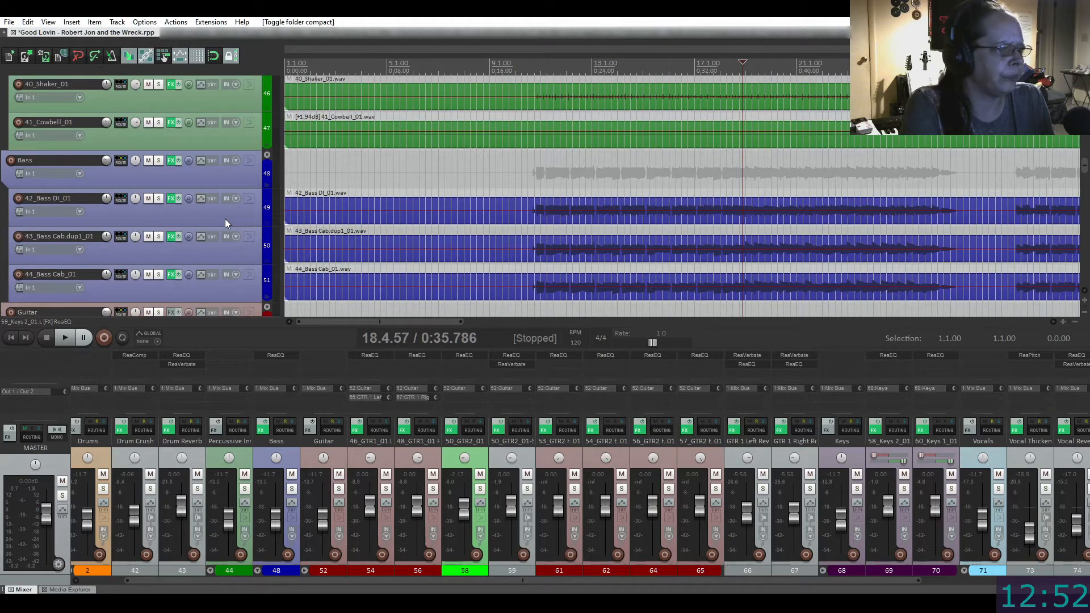
scroll(225, 219, down, 2)
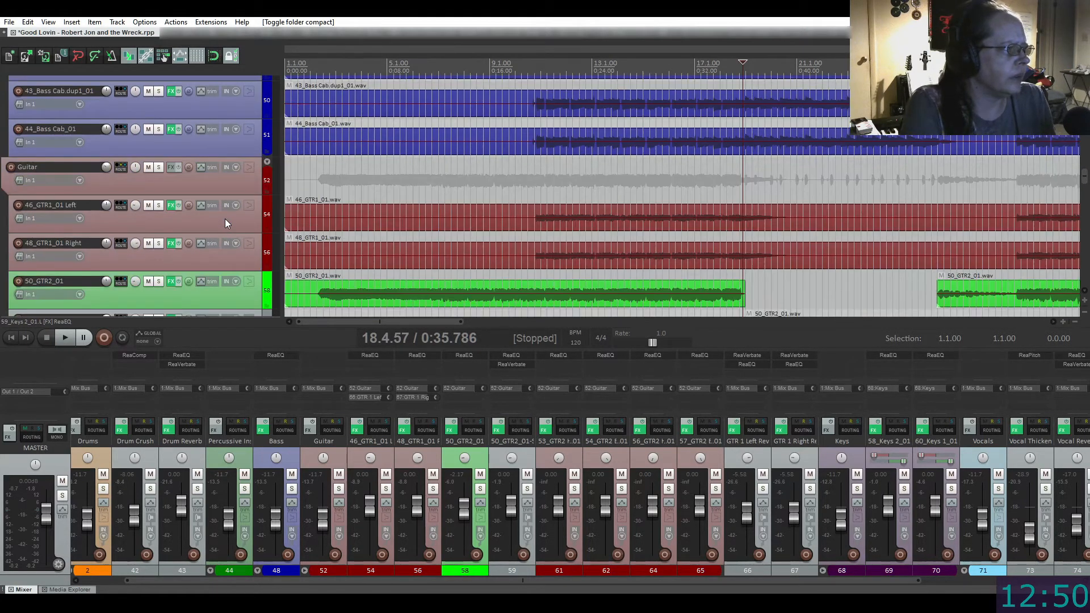
scroll(225, 219, down, 6)
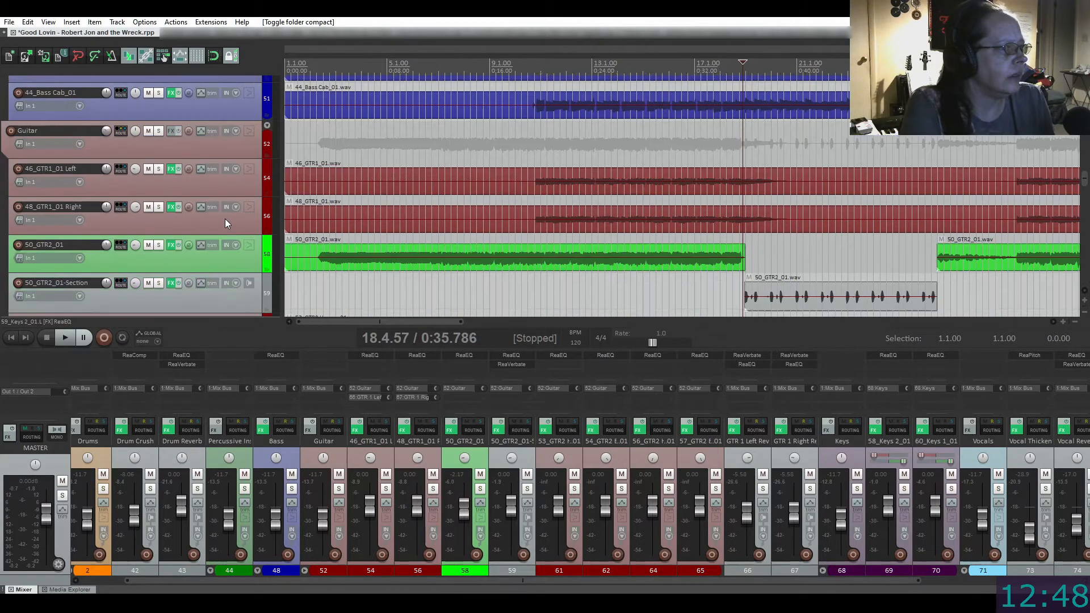
scroll(225, 219, down, 8)
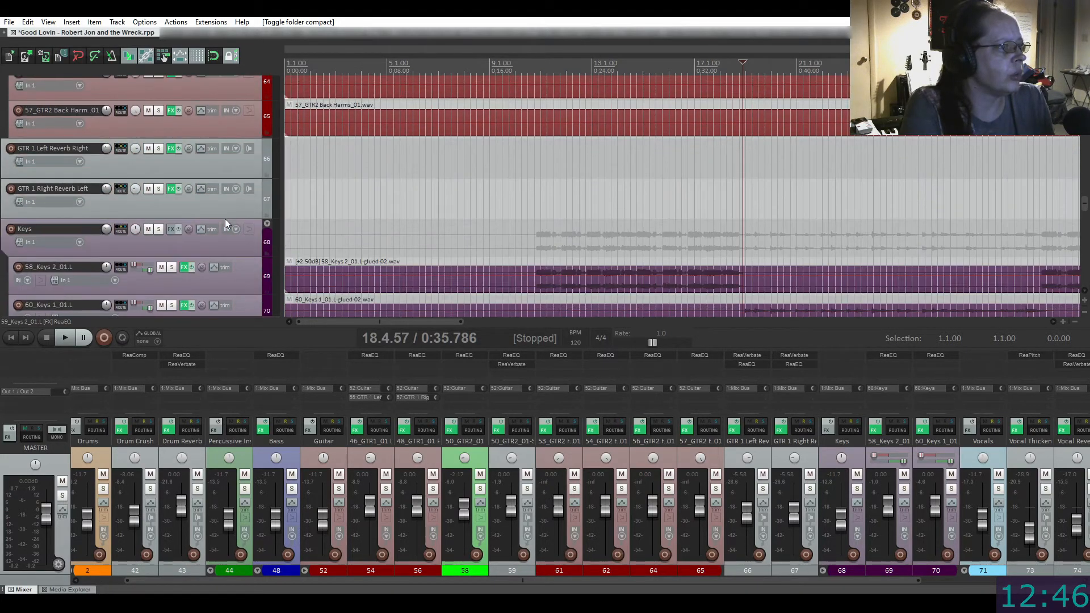
scroll(224, 219, down, 20)
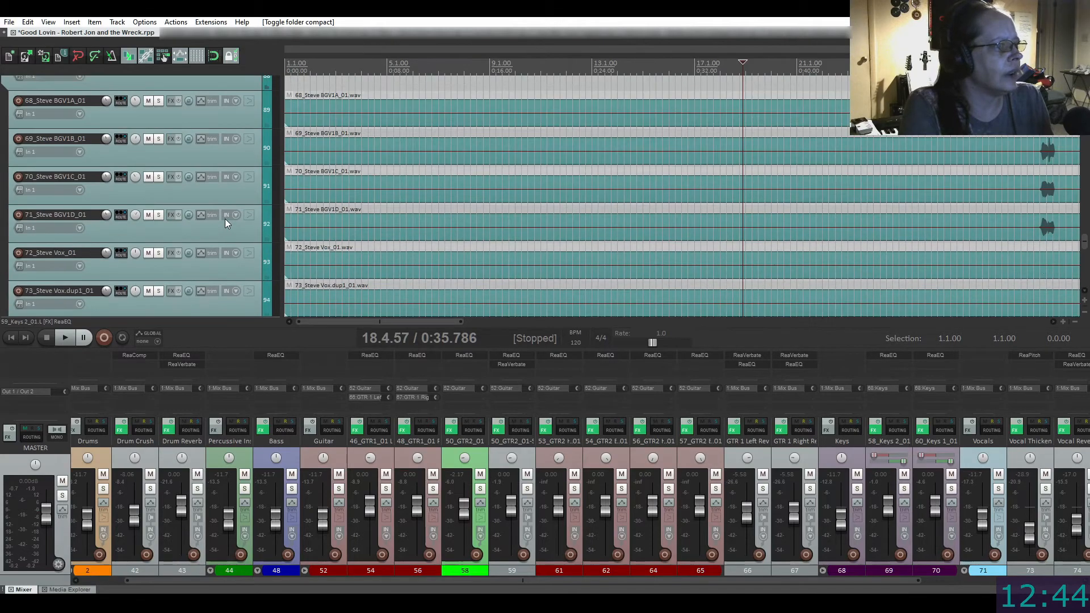
scroll(224, 219, up, 20)
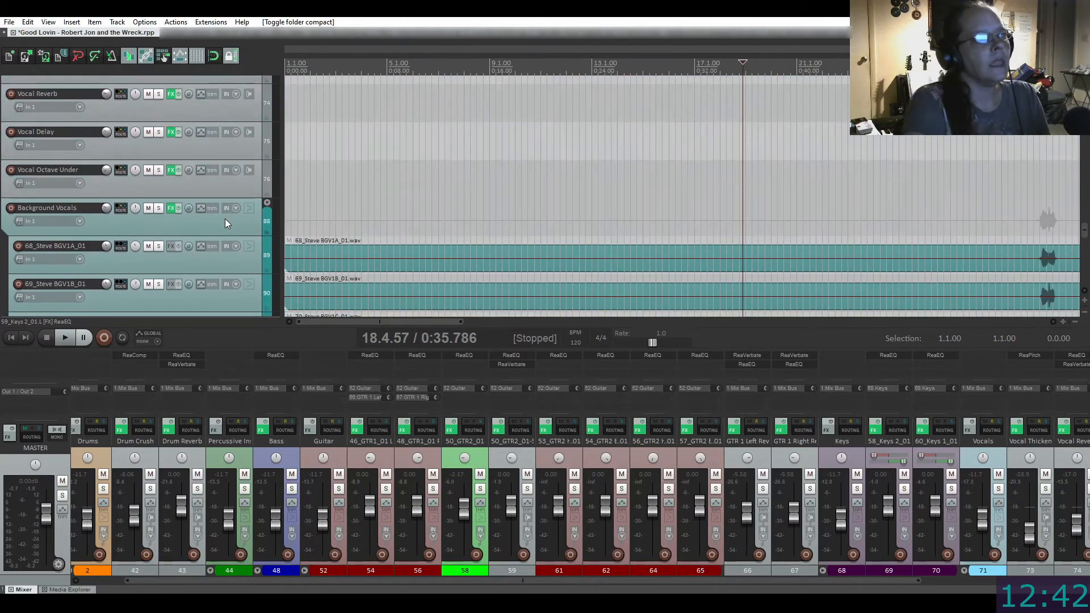
scroll(225, 219, up, 20)
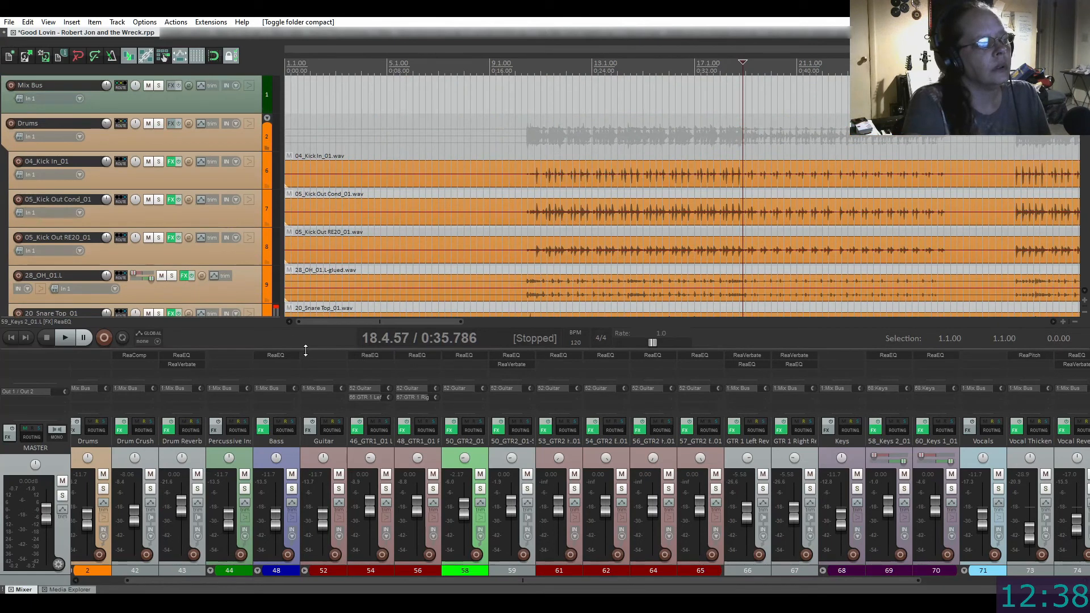
- Return the playhead to the start of the project and play the full mix
click(12, 338)
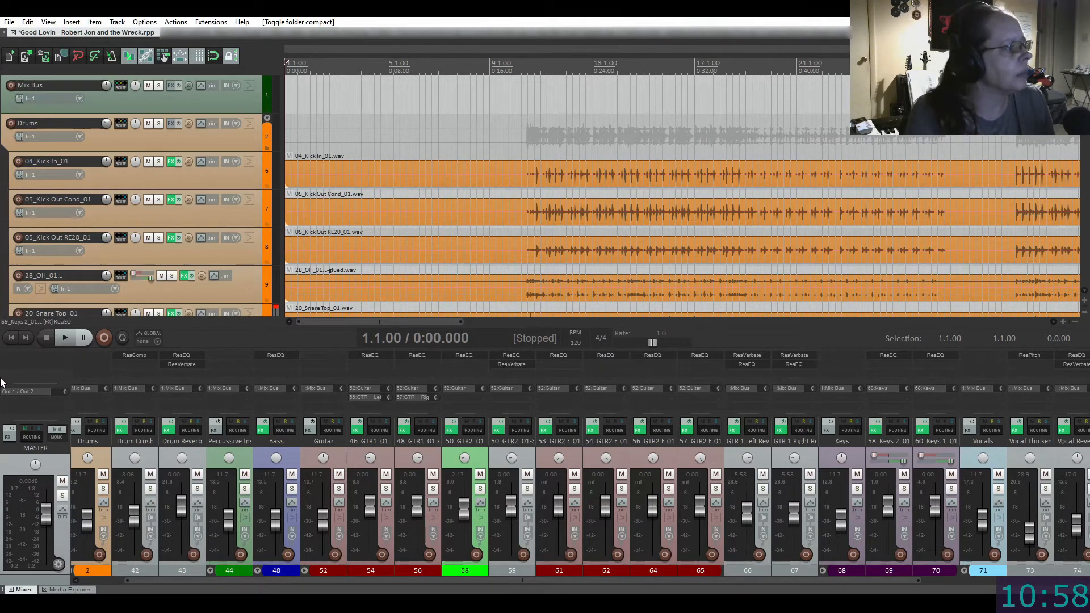
click(66, 339)
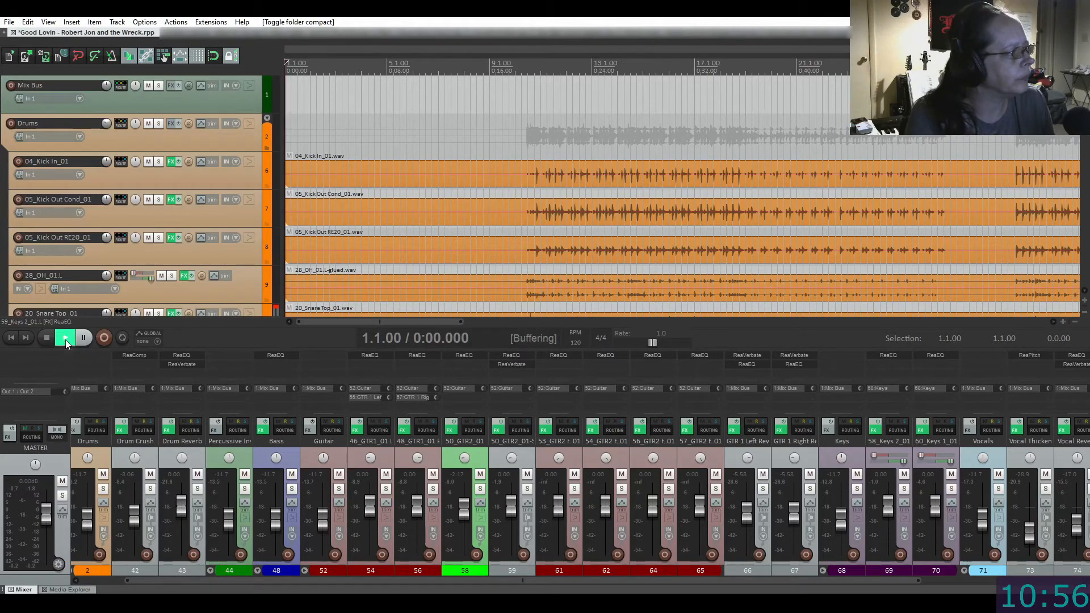